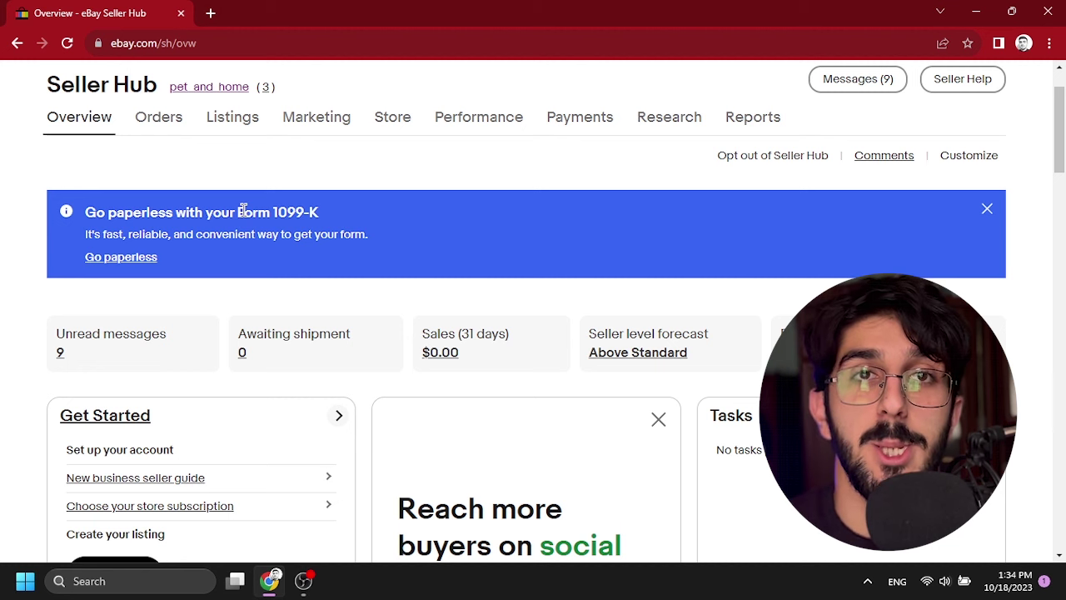
- Start the paperless option for Form 1099-K and sign in with the account password
left_click(107, 260)
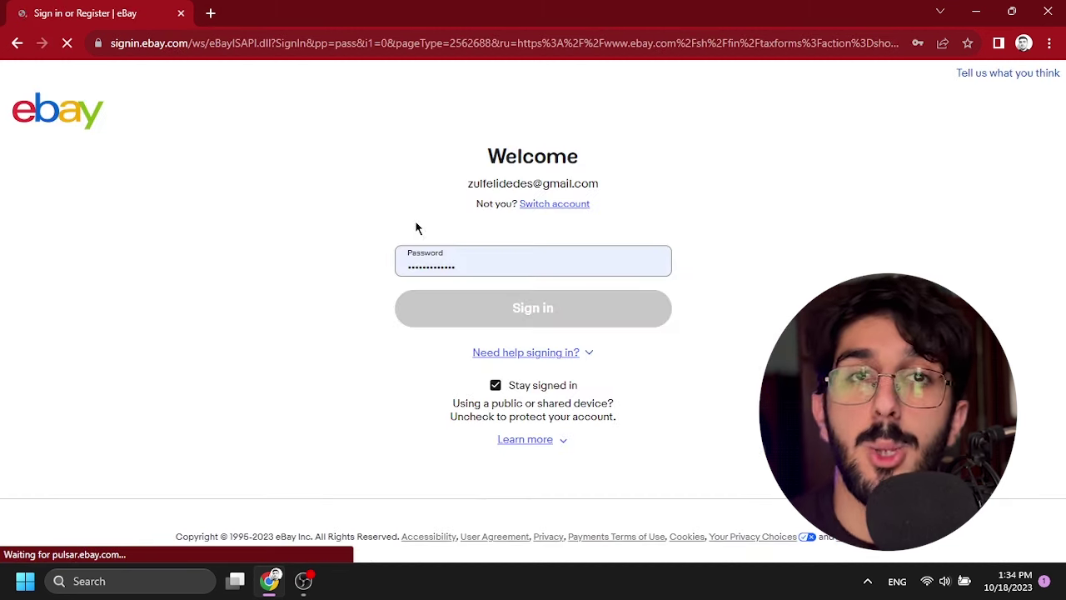
left_click(477, 250)
key("Return")
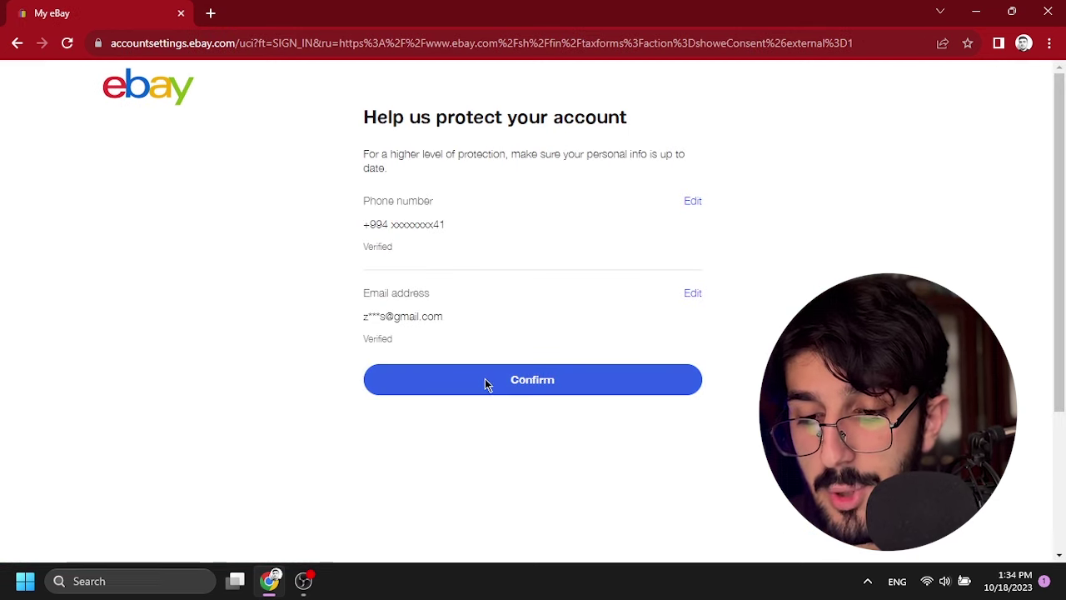
- Check and confirm the account's phone number and email address, and continue to the tax forms
left_click_drag(453, 233, 371, 246)
left_click_drag(445, 320, 364, 322)
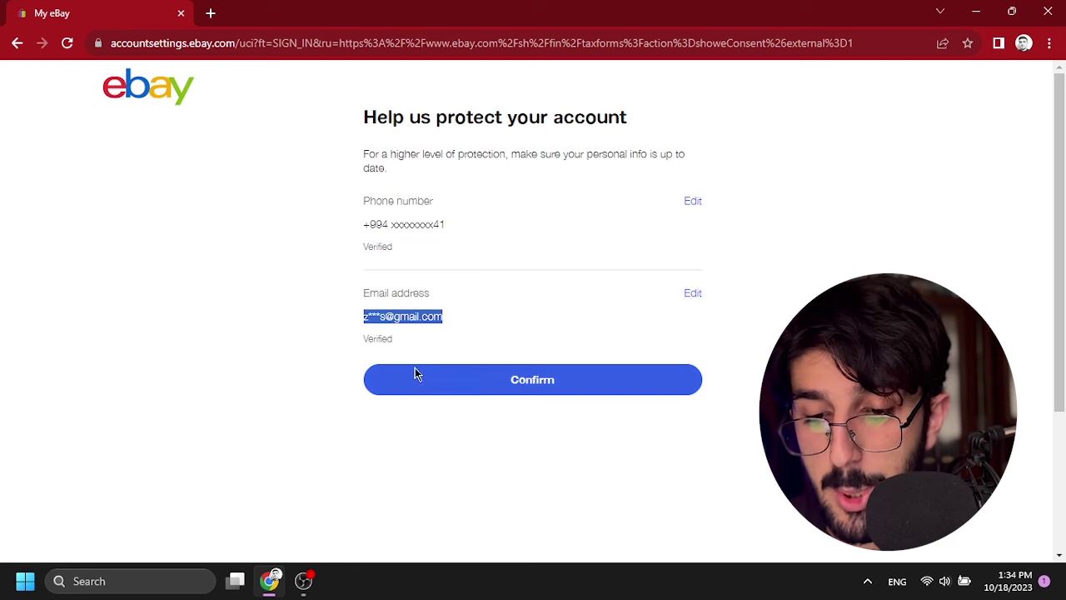
left_click(449, 384)
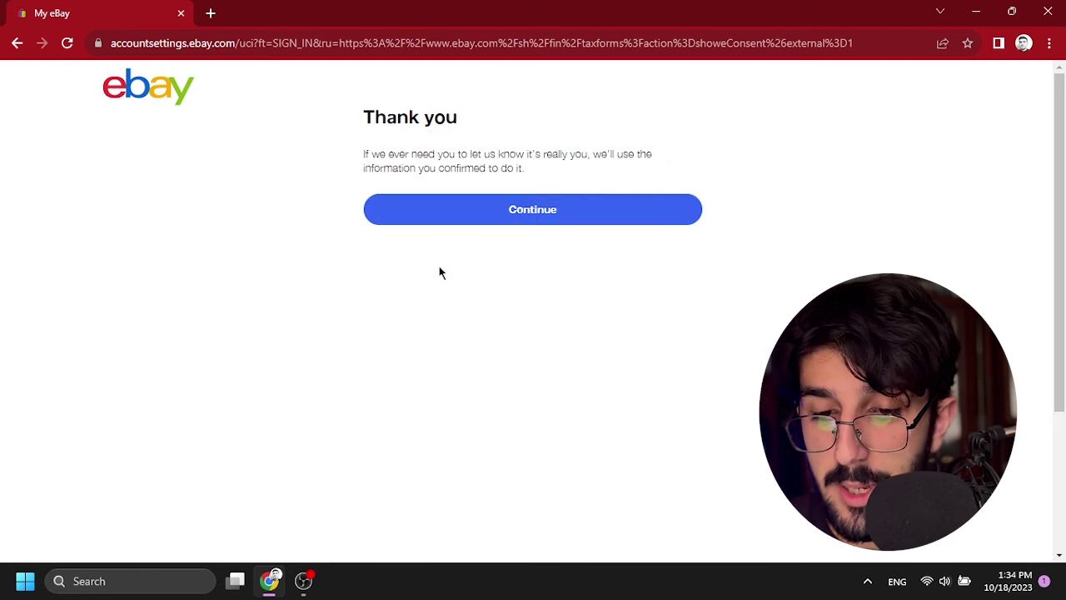
left_click(439, 223)
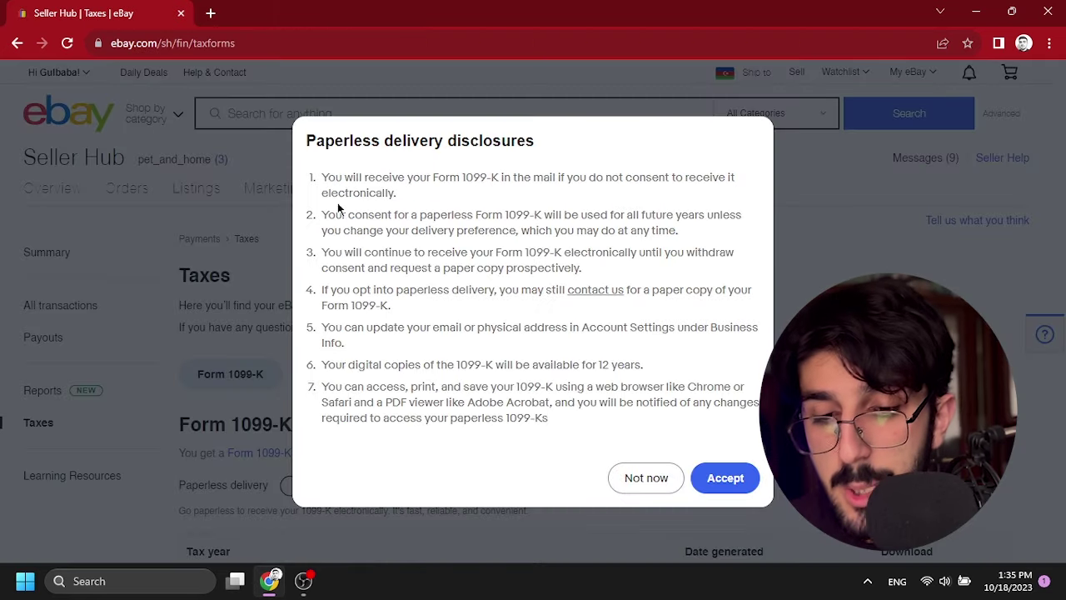
- Read through the seven paperless delivery disclosures, covering consent, delivery preference, paper copies, contact updates, digital copy availability and access requirements
left_click_drag(298, 175, 581, 429)
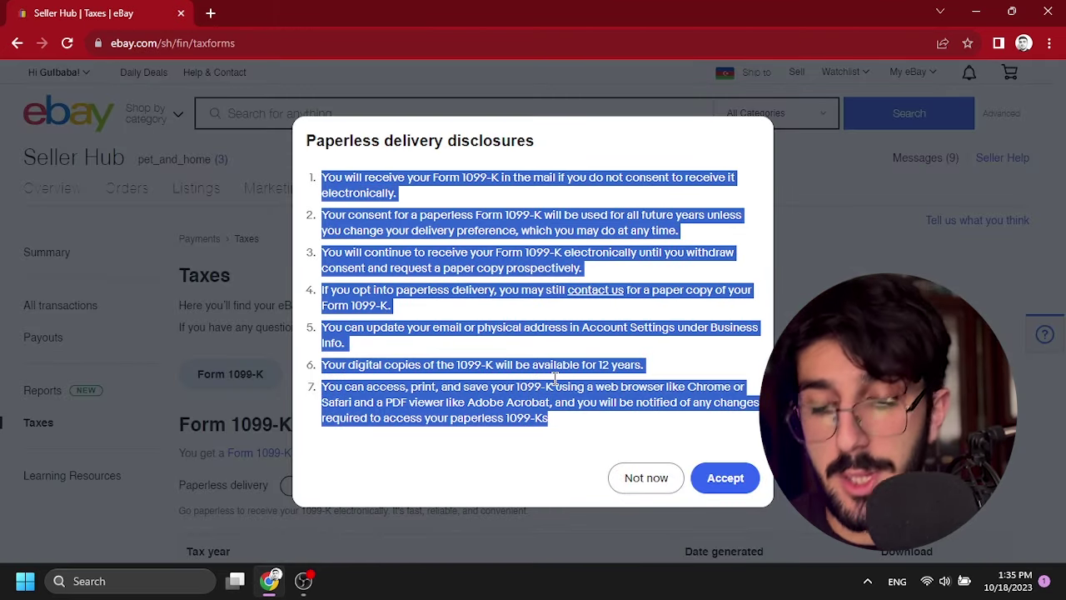
left_click(529, 329)
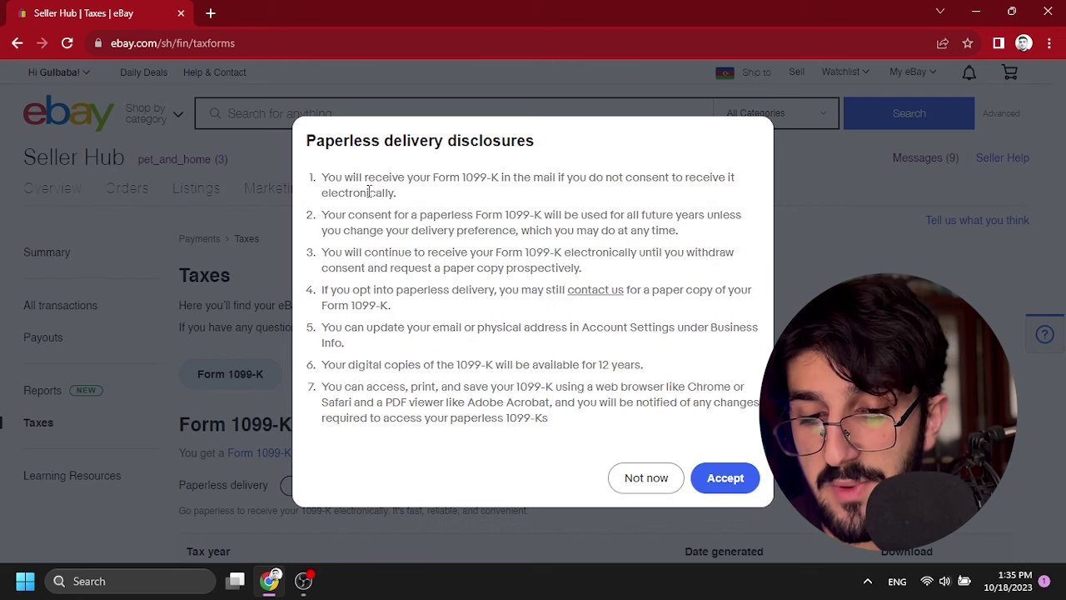
left_click_drag(431, 177, 502, 176)
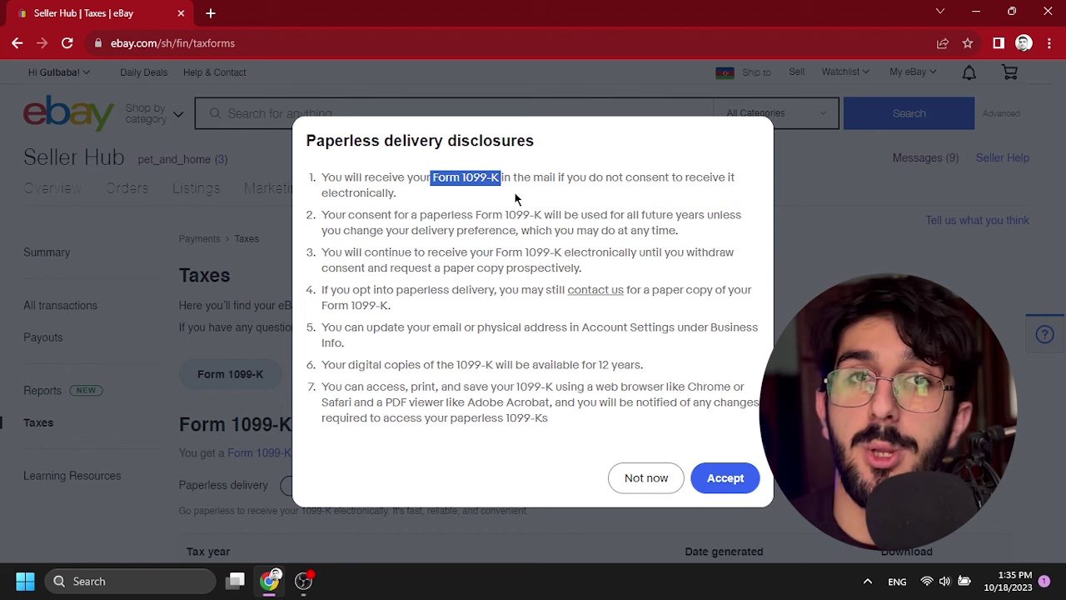
left_click(476, 178)
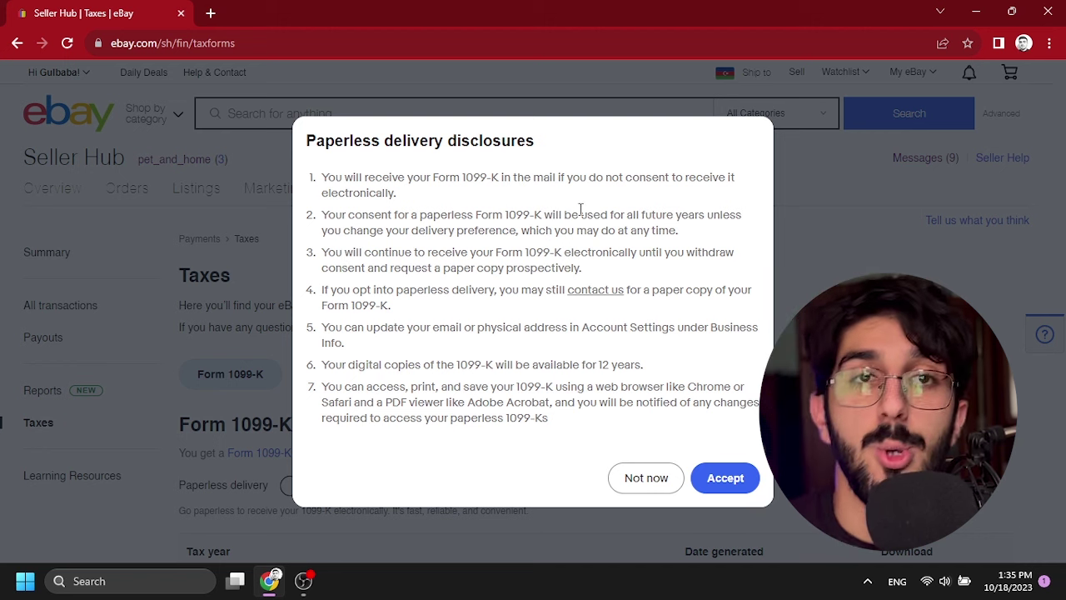
left_click_drag(587, 215, 758, 218)
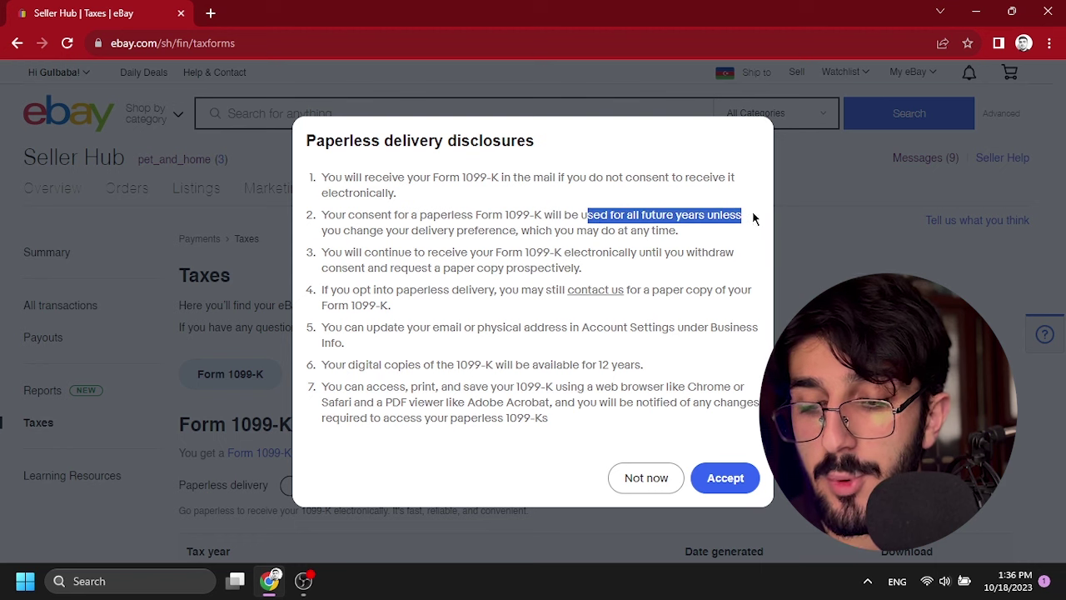
left_click_drag(364, 231, 546, 236)
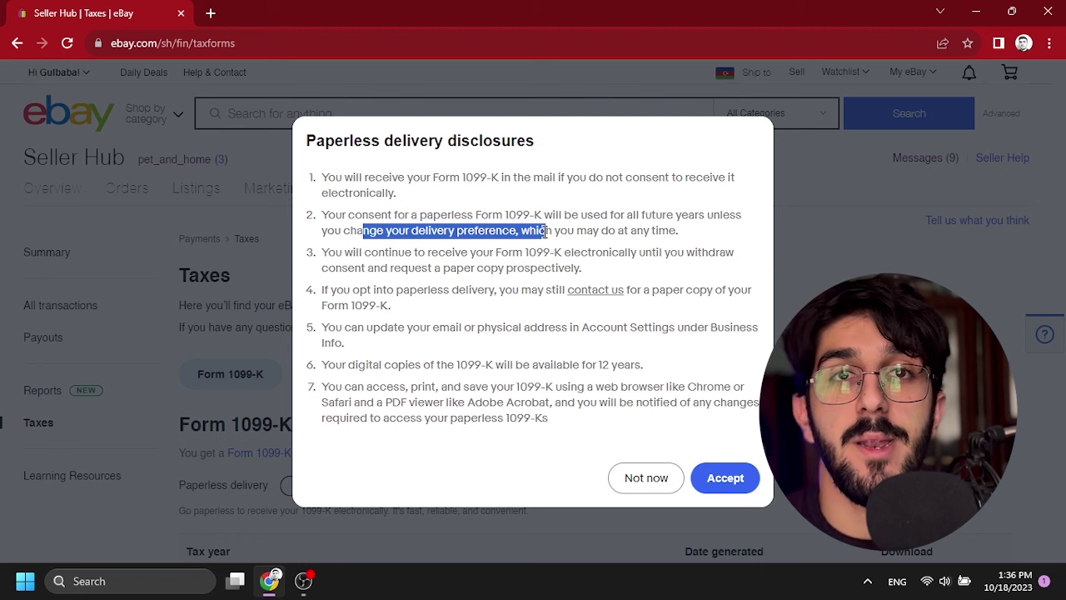
left_click_drag(488, 250, 613, 257)
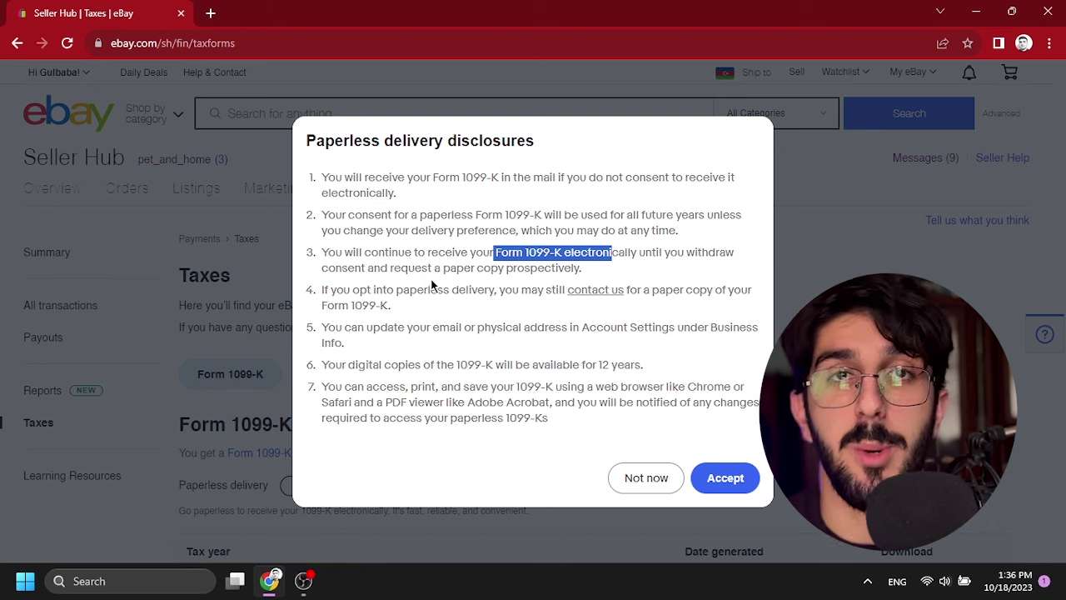
left_click_drag(513, 290, 609, 296)
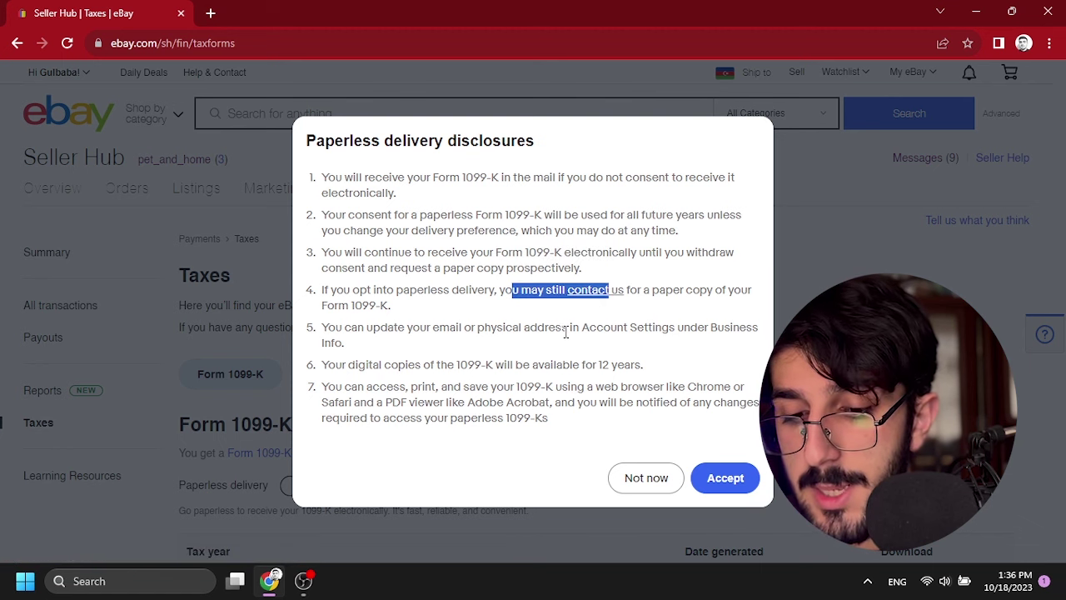
left_click_drag(568, 328, 344, 342)
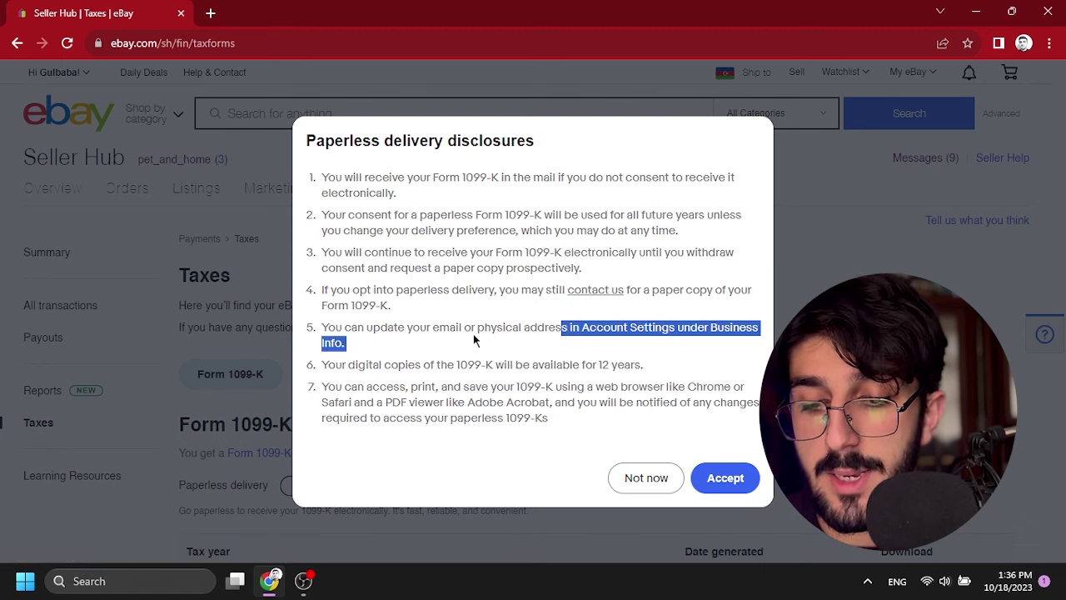
left_click_drag(464, 328, 430, 329)
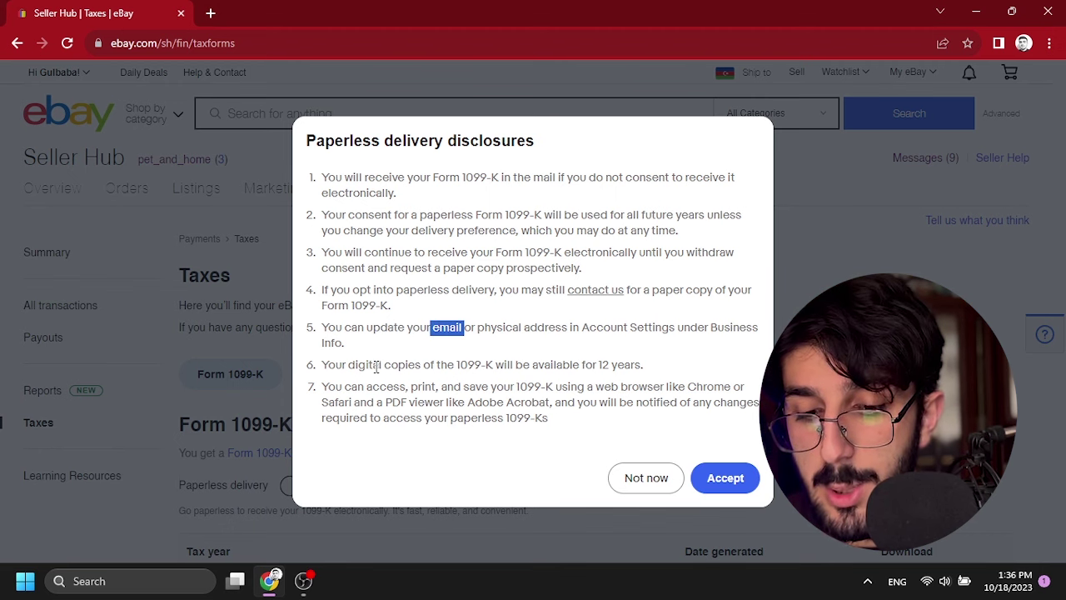
left_click_drag(435, 365, 641, 362)
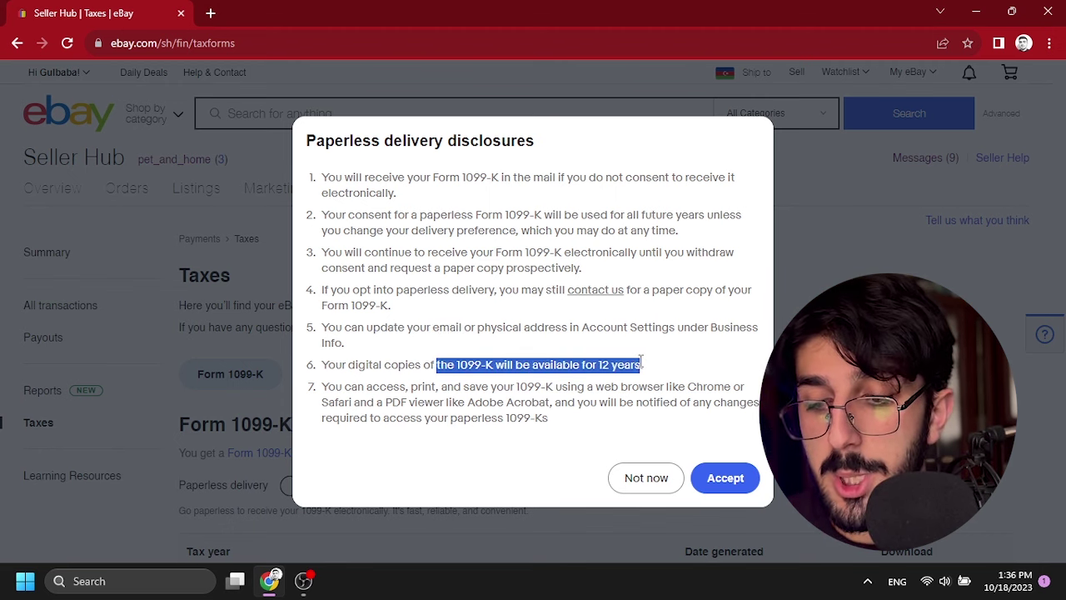
left_click(642, 363)
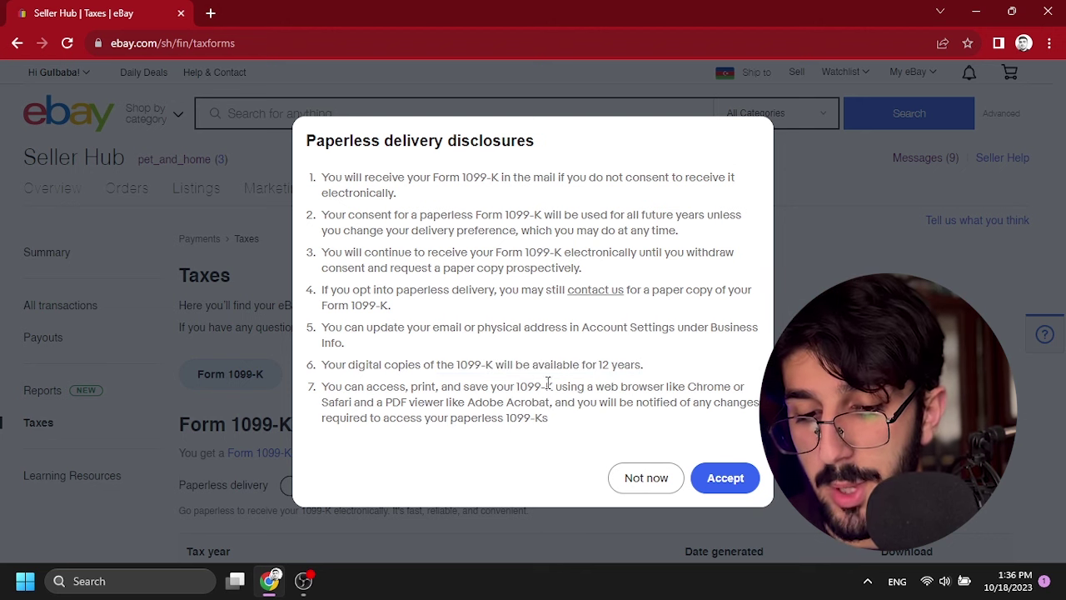
left_click_drag(409, 386, 528, 381)
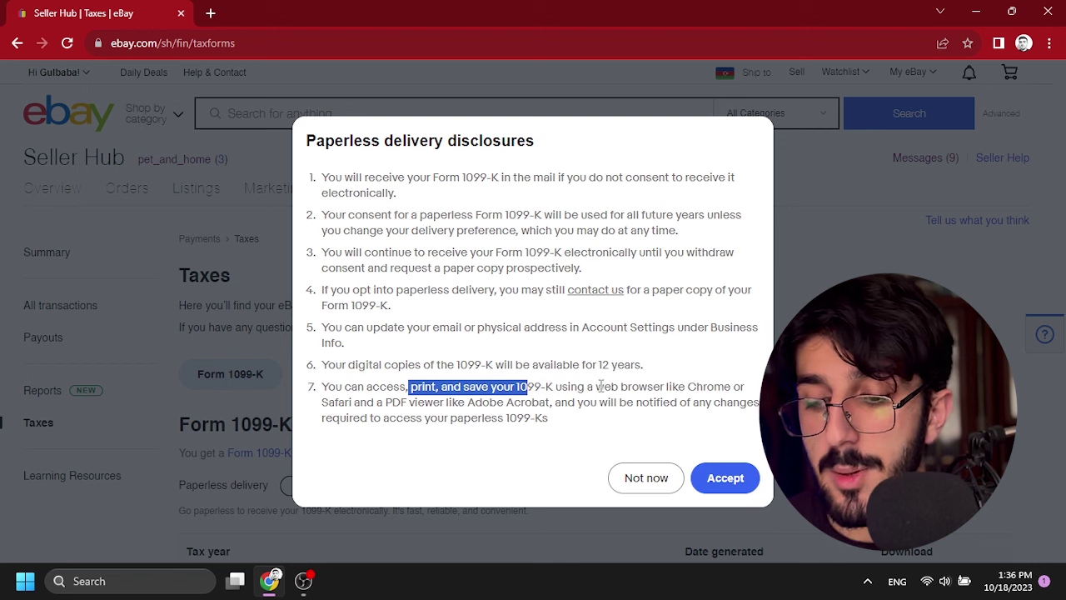
left_click_drag(376, 403, 545, 398)
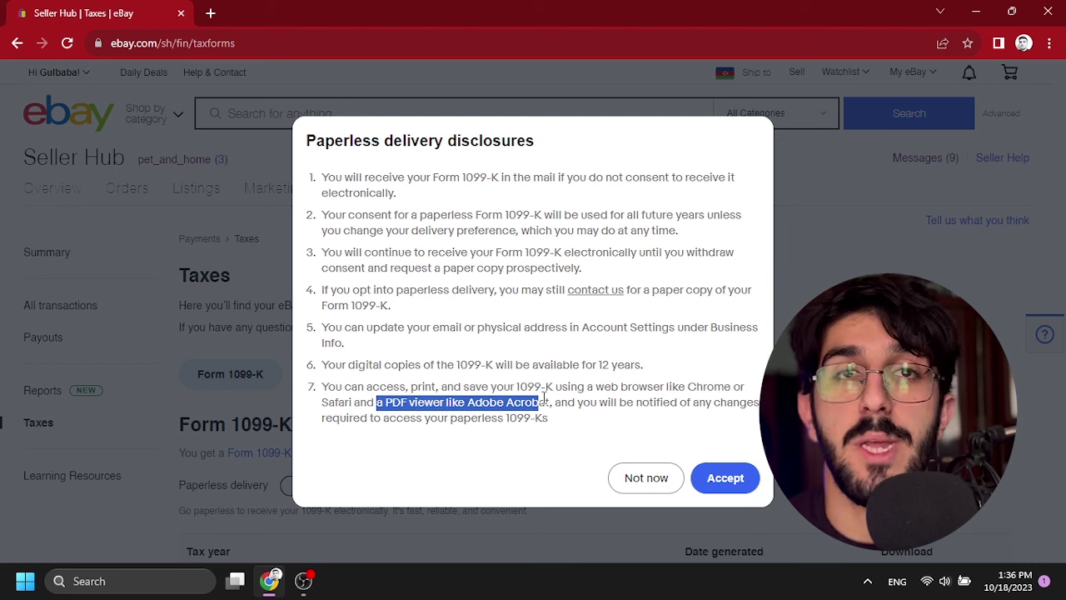
left_click(637, 399)
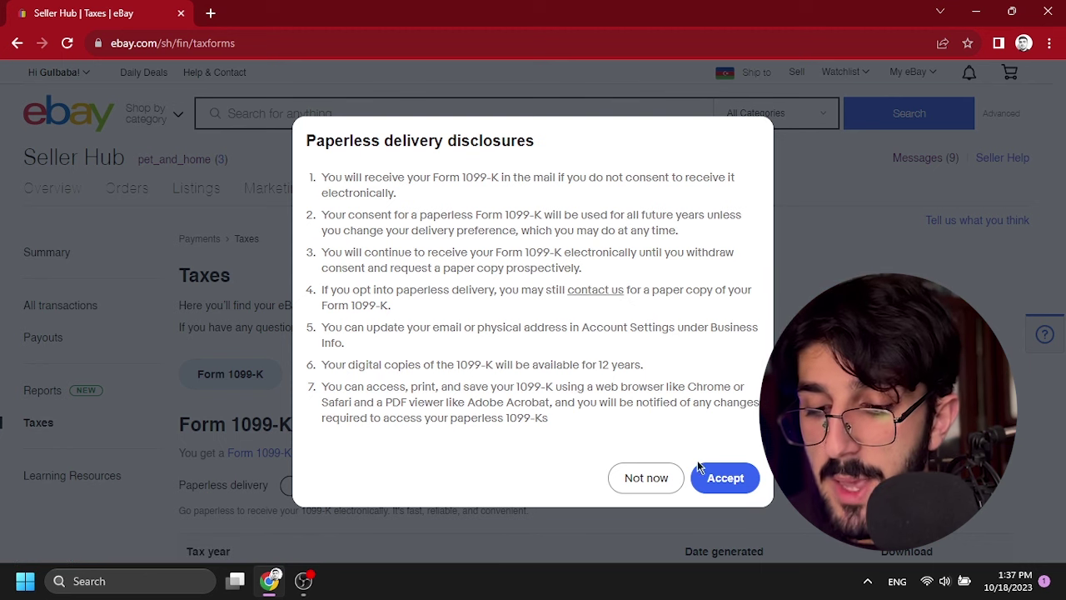
- Accept the paperless delivery disclosures for Form 1099-K
left_click(720, 478)
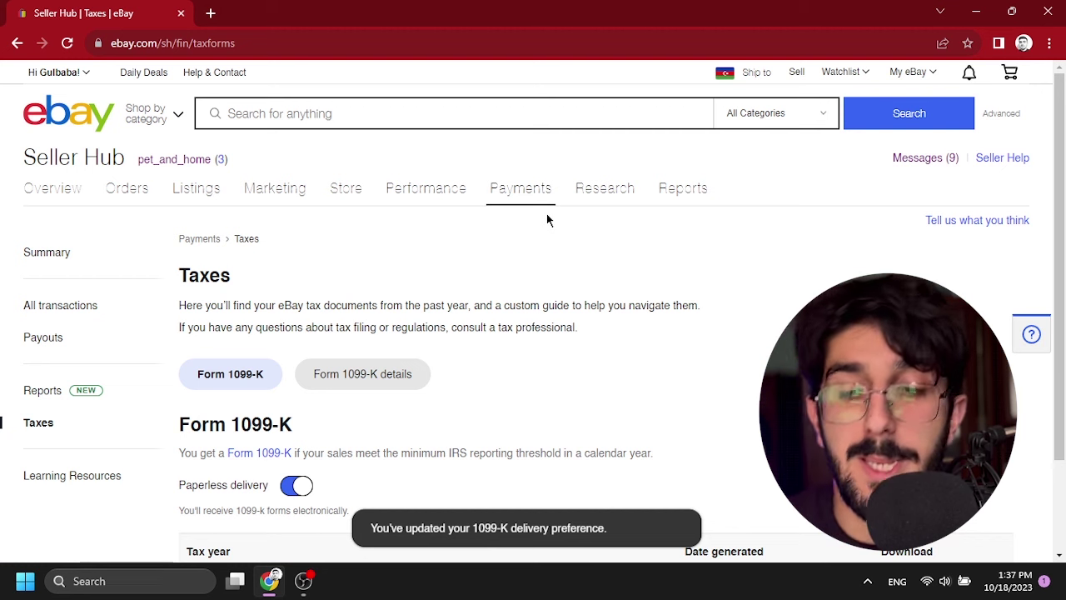
- Review the Taxes page, including the Form 1099-K view, the paperless delivery setting and the list of tax forms by year
scroll(547, 300, "down", 1)
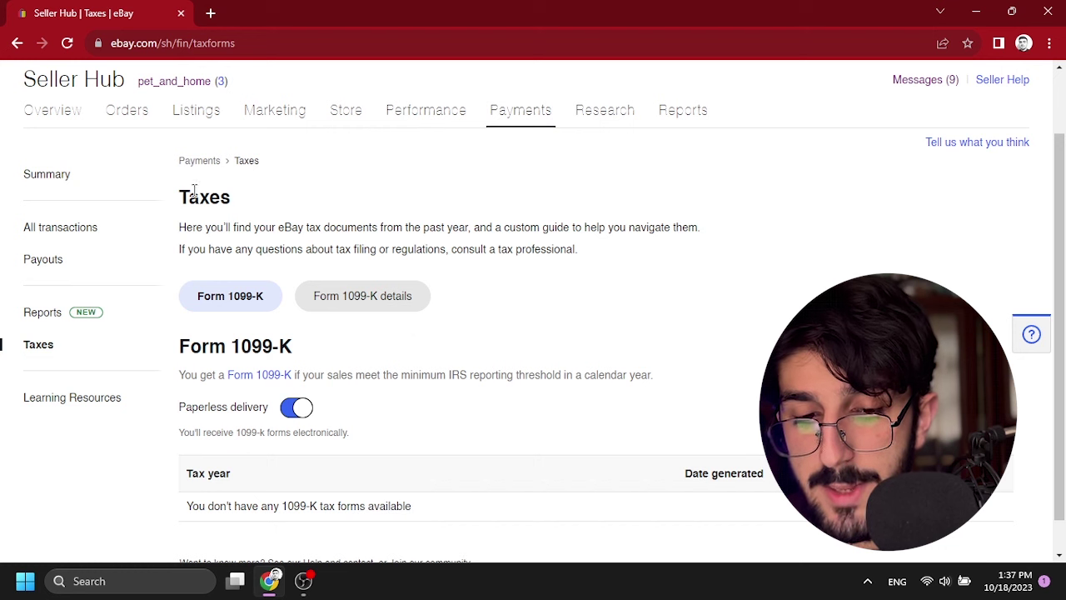
left_click_drag(230, 198, 186, 200)
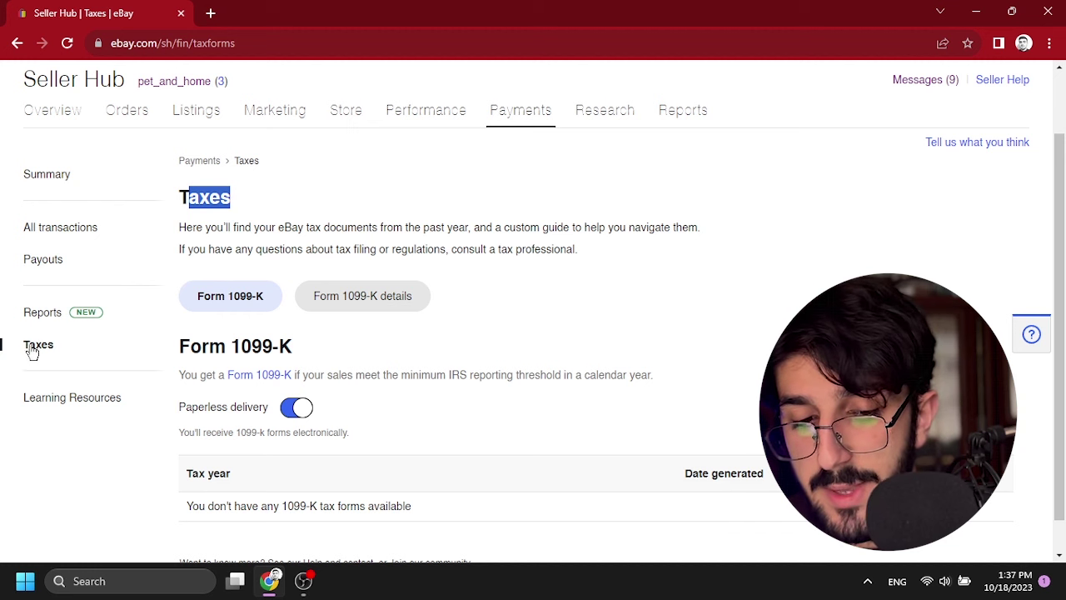
scroll(289, 243, "up", 1)
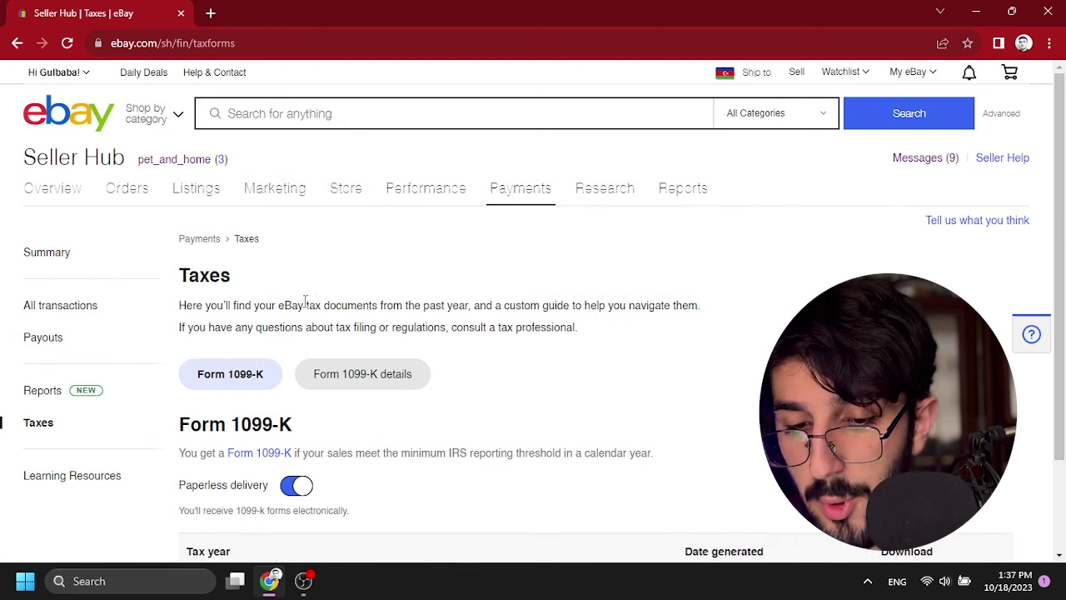
left_click_drag(201, 304, 178, 305)
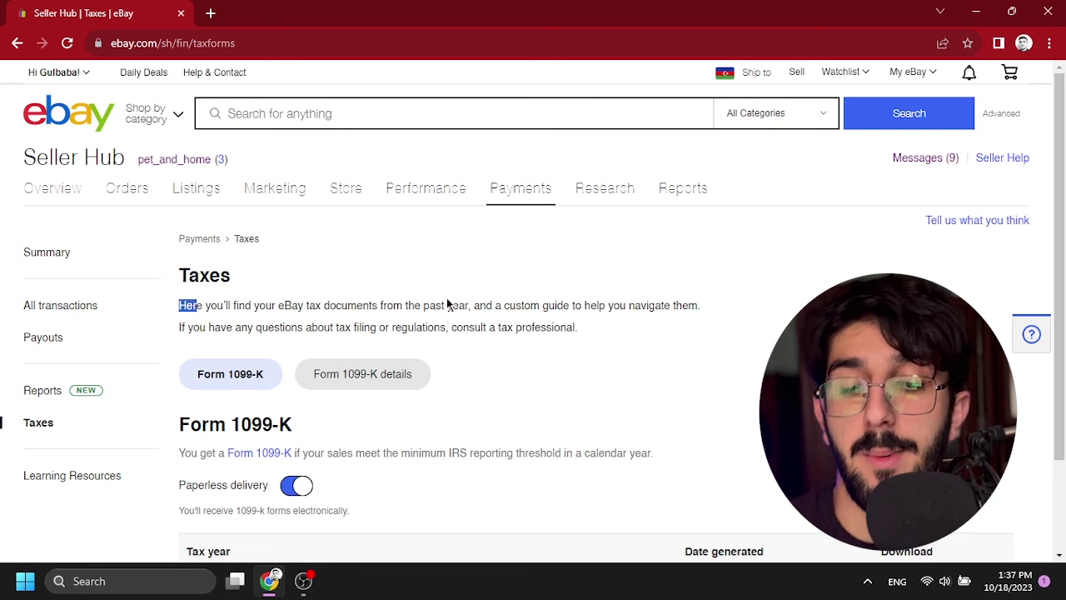
scroll(452, 303, "down", 1)
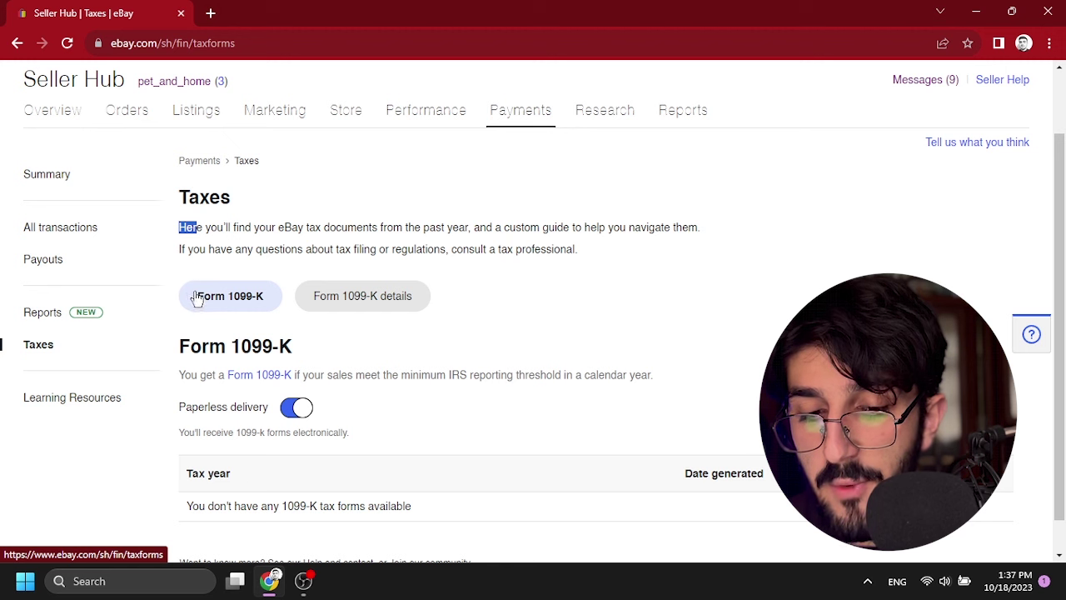
left_click_drag(196, 300, 274, 300)
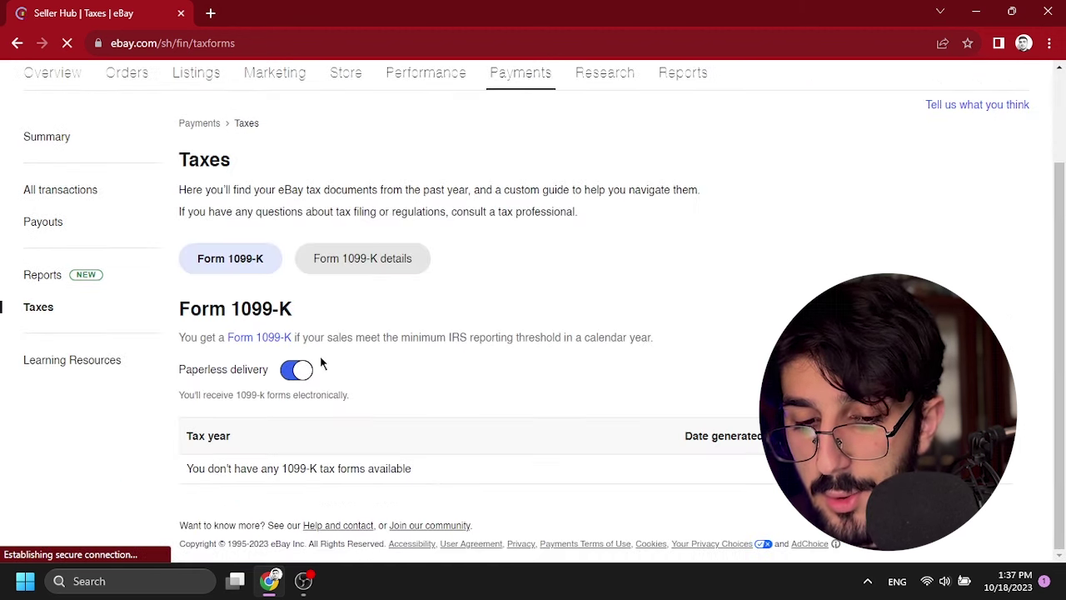
left_click_drag(175, 374, 233, 372)
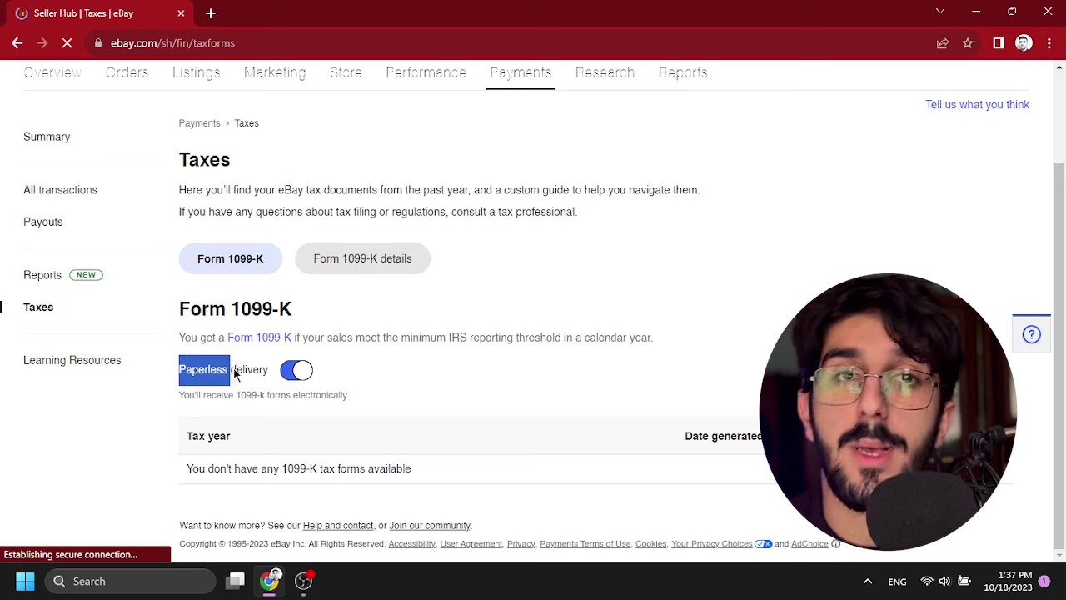
left_click(348, 373)
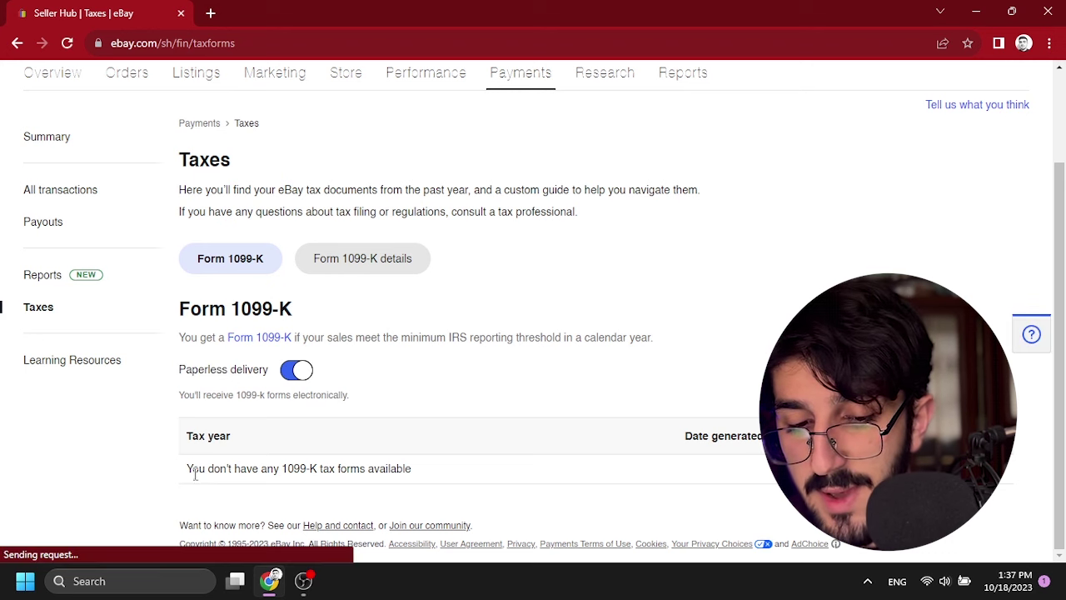
left_click_drag(189, 468, 442, 470)
left_click(443, 469)
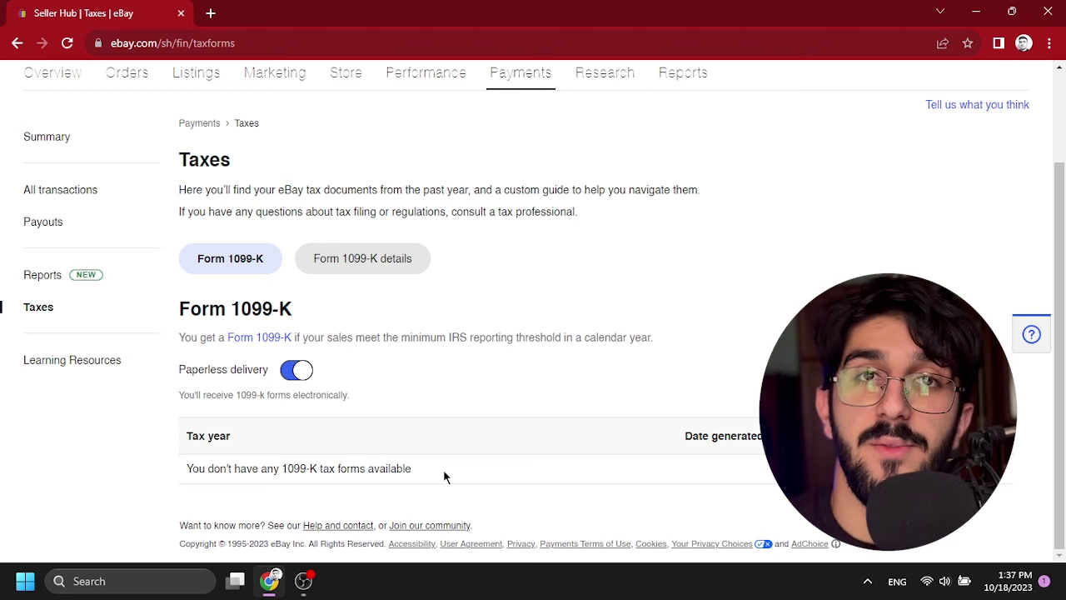
left_click_drag(416, 473, 206, 472)
scroll(257, 338, "up", 1)
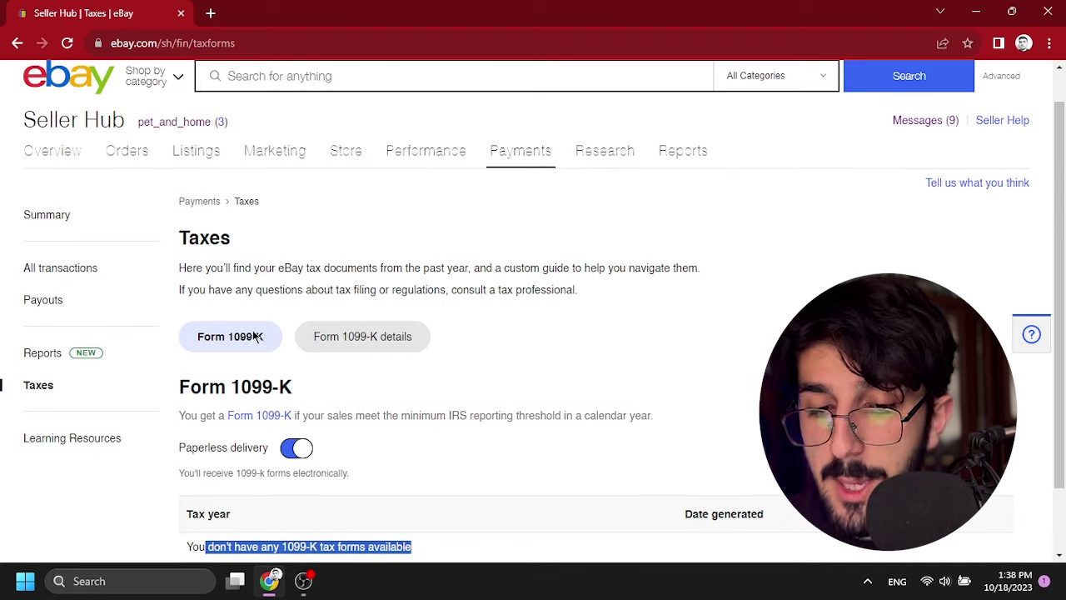
scroll(354, 317, "down", 1)
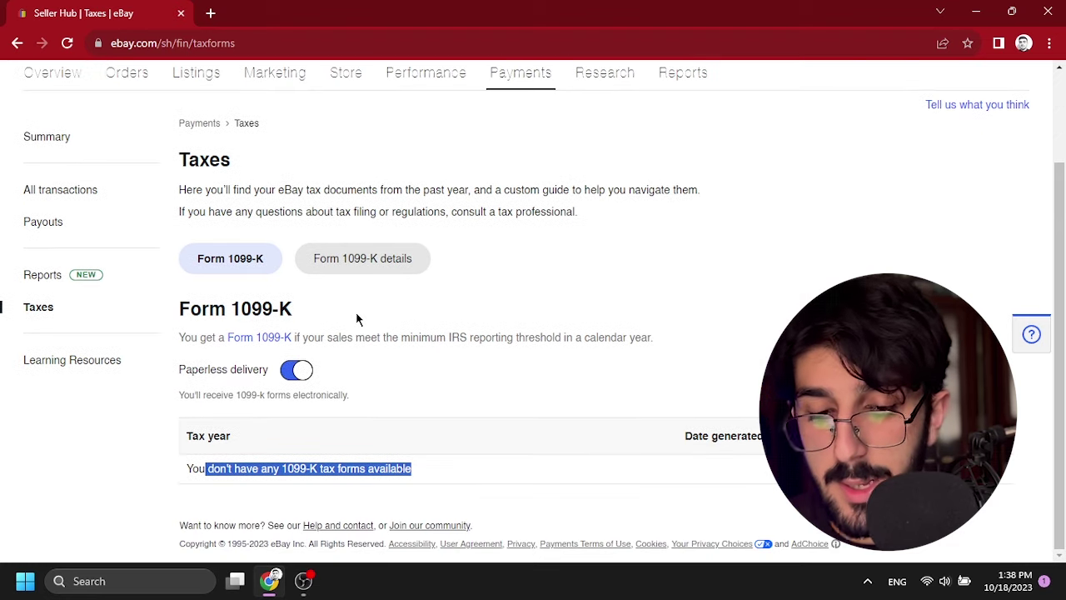
- Open the Form 1099-K help article and examine the IRS minimum reporting thresholds for 2021 and 2022
left_click(260, 339)
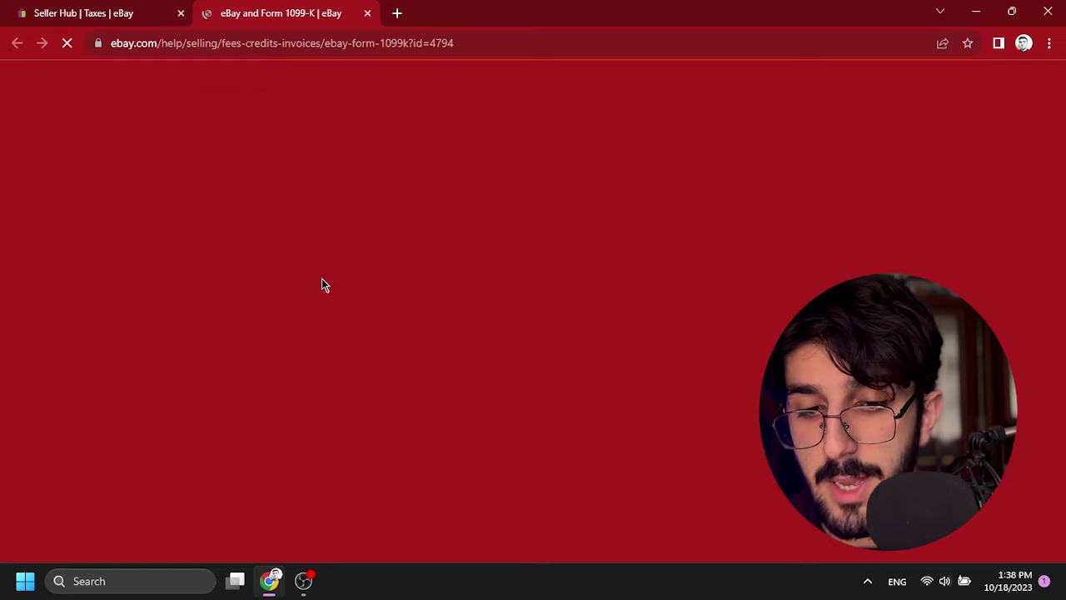
scroll(369, 180, "down", 3)
scroll(458, 321, "down", 1)
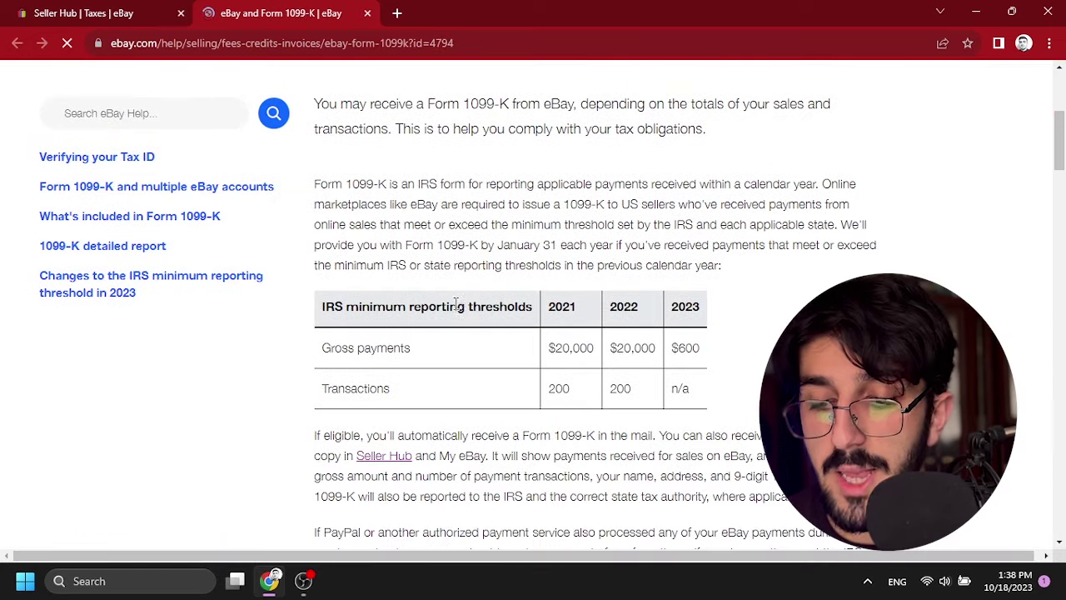
double_click(563, 307)
left_click_drag(630, 307, 620, 305)
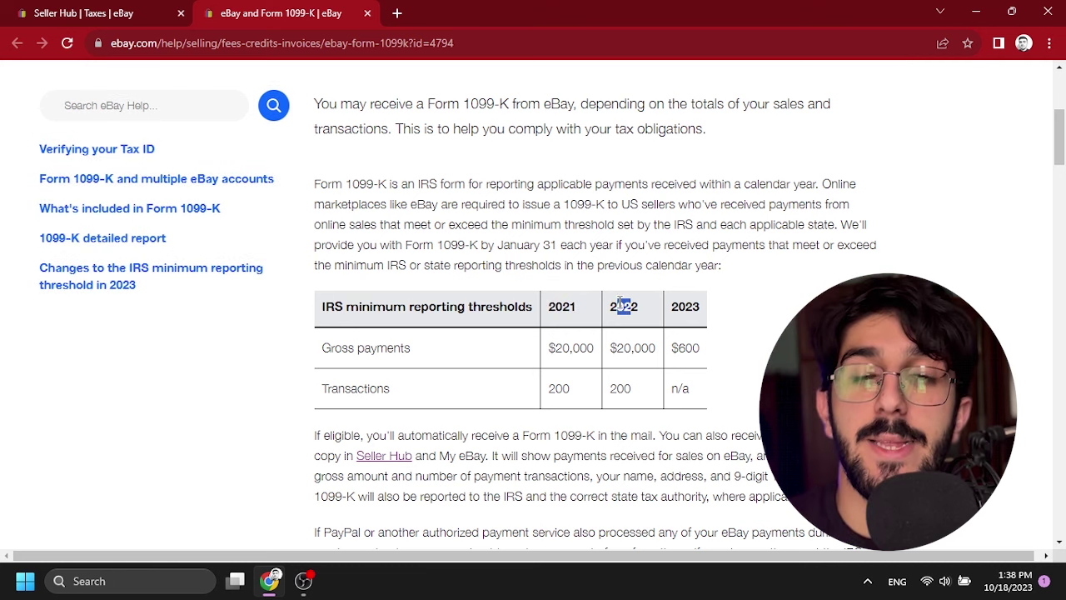
- Examine the gross payments thresholds for 2021 and 2023 in the IRS minimum reporting thresholds table
left_click_drag(603, 343, 542, 364)
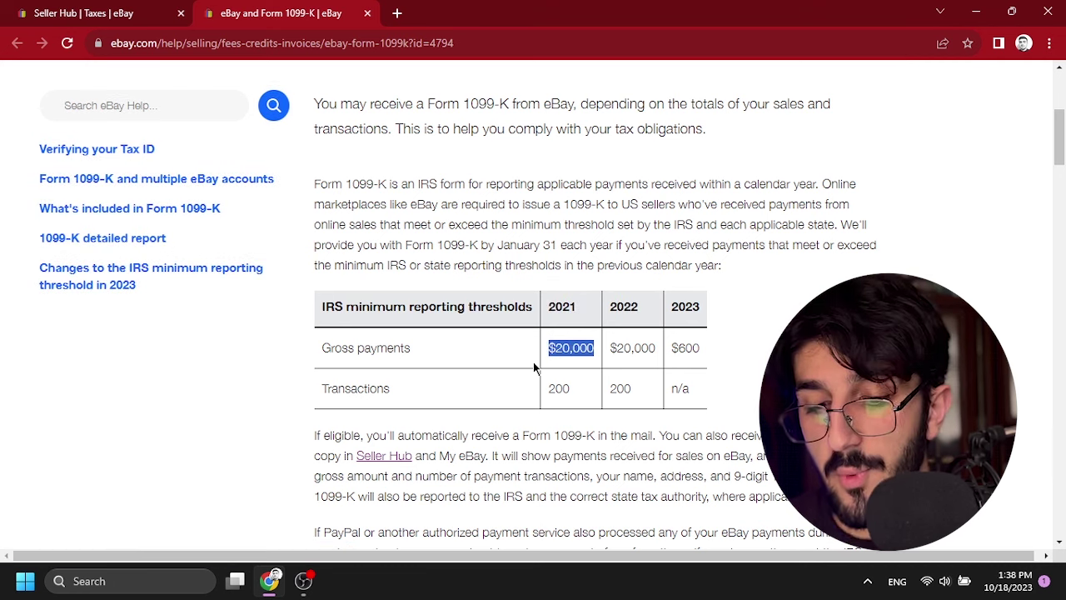
left_click_drag(706, 306, 670, 308)
left_click_drag(701, 348, 664, 350)
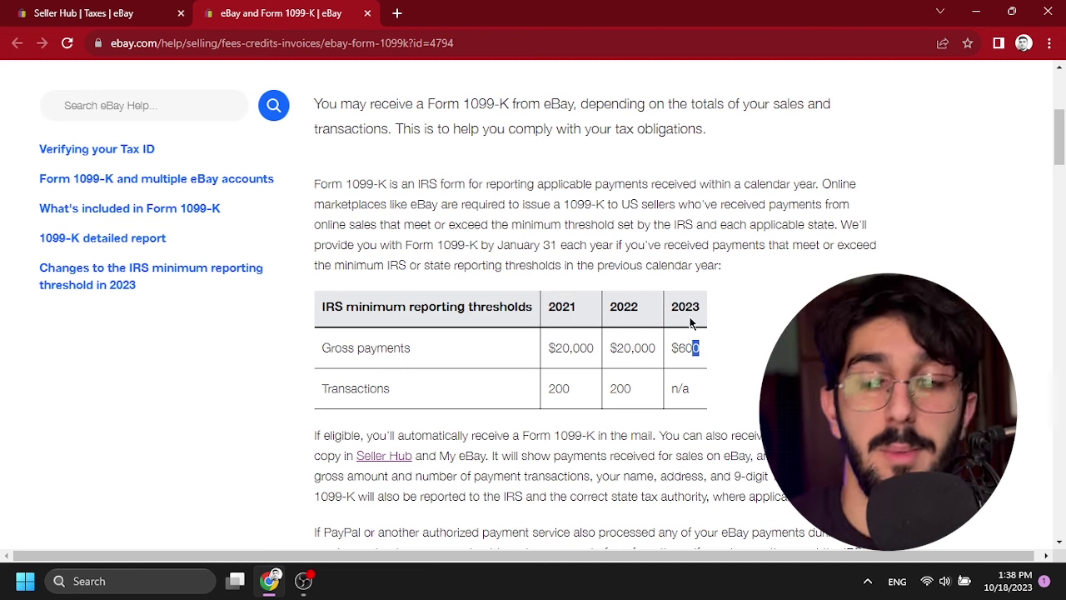
- Go to the "Verifying your Tax ID" section of the help article and read how eBay verifies the Tax ID
scroll(533, 300, "down", 5)
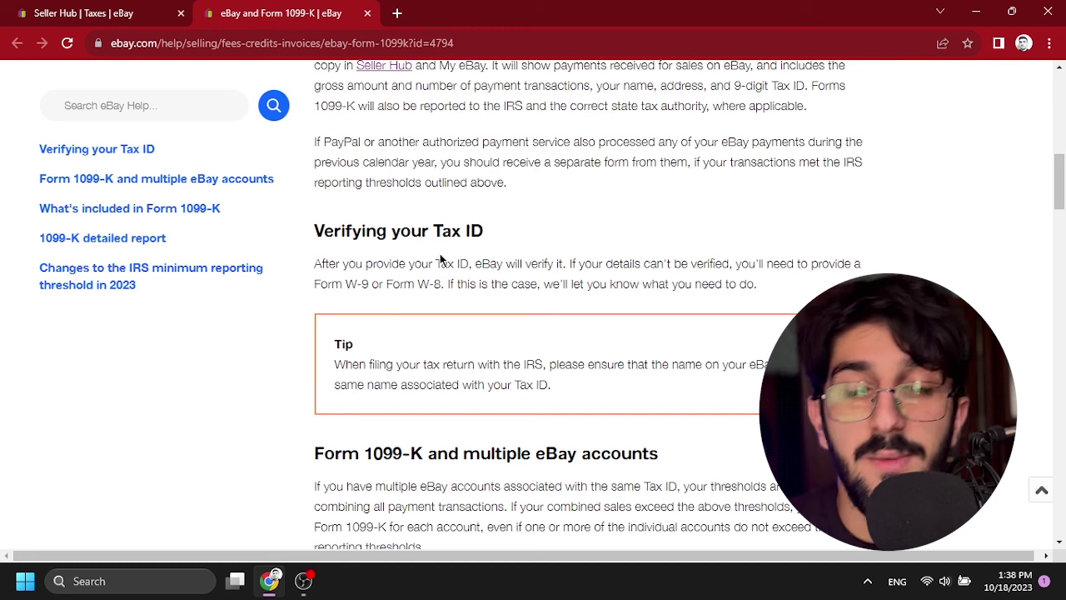
left_click_drag(426, 263, 564, 267)
scroll(564, 267, "down", 3)
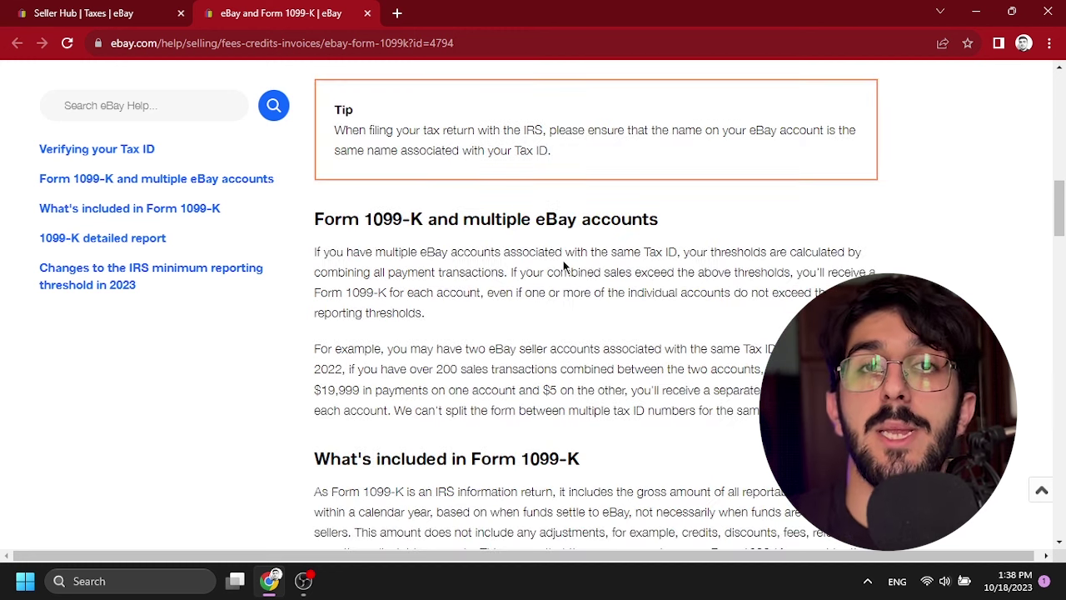
scroll(619, 272, "up", 2)
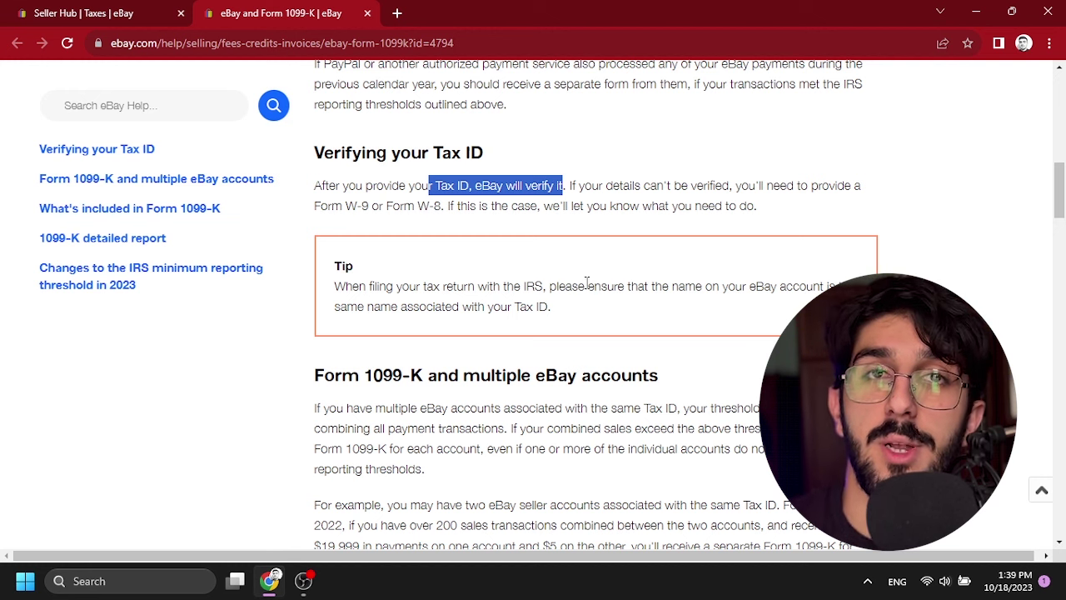
left_click(97, 148)
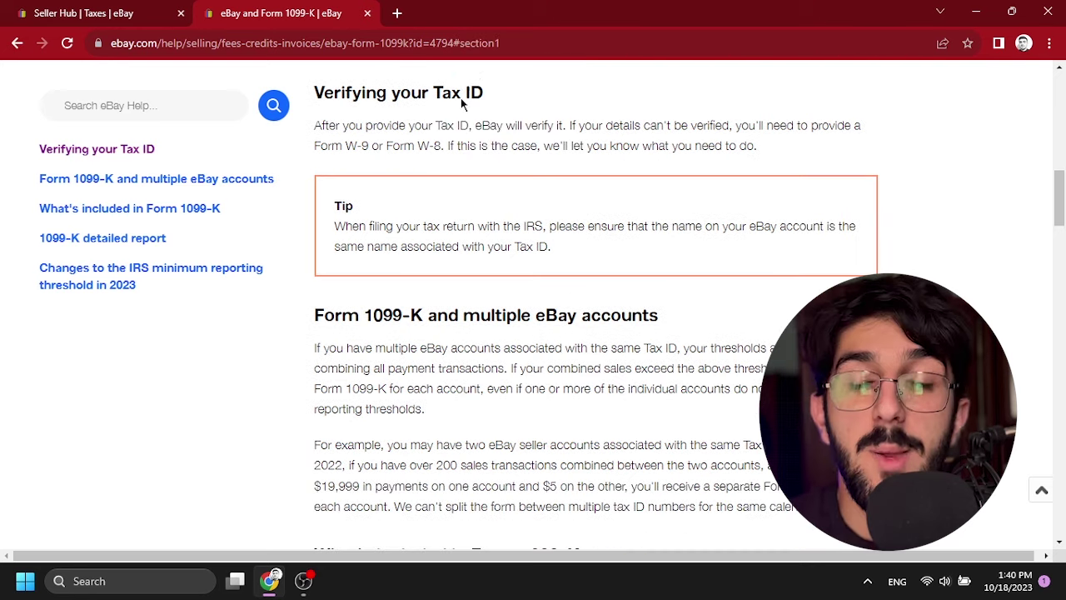
left_click_drag(481, 100, 429, 94)
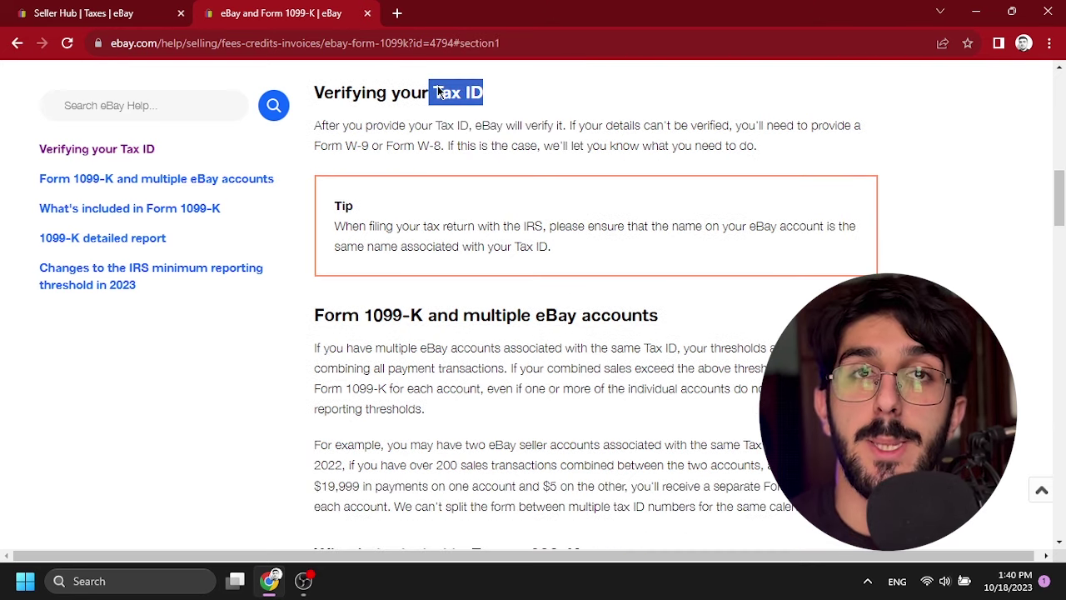
- Read the sections on Form 1099-K with multiple eBay accounts and on what the form includes
scroll(442, 108, "down", 2)
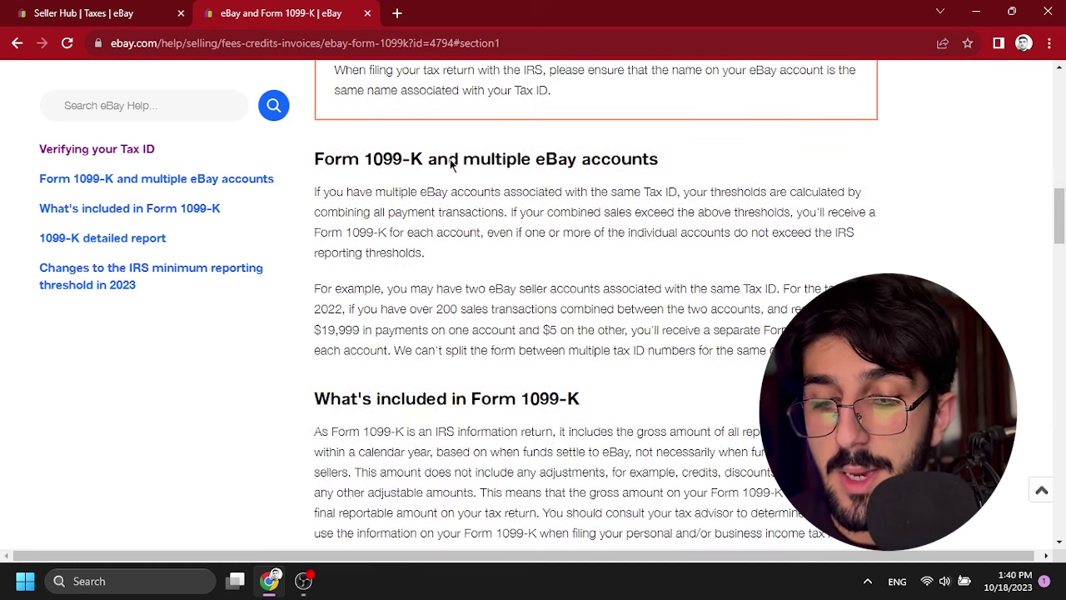
scroll(453, 165, "down", 1)
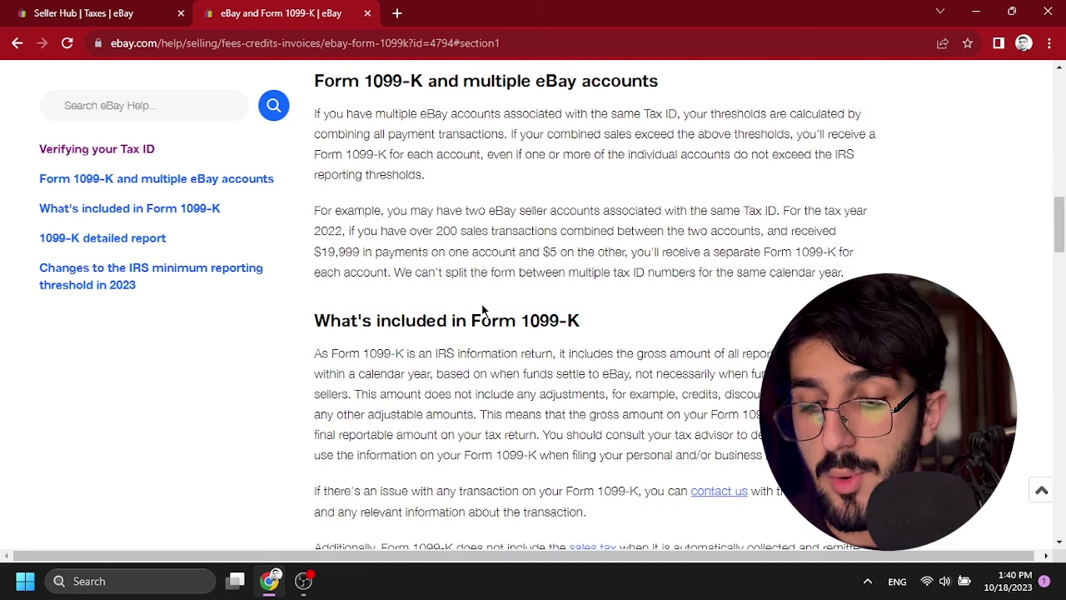
left_click_drag(499, 328, 590, 313)
scroll(590, 312, "down", 2)
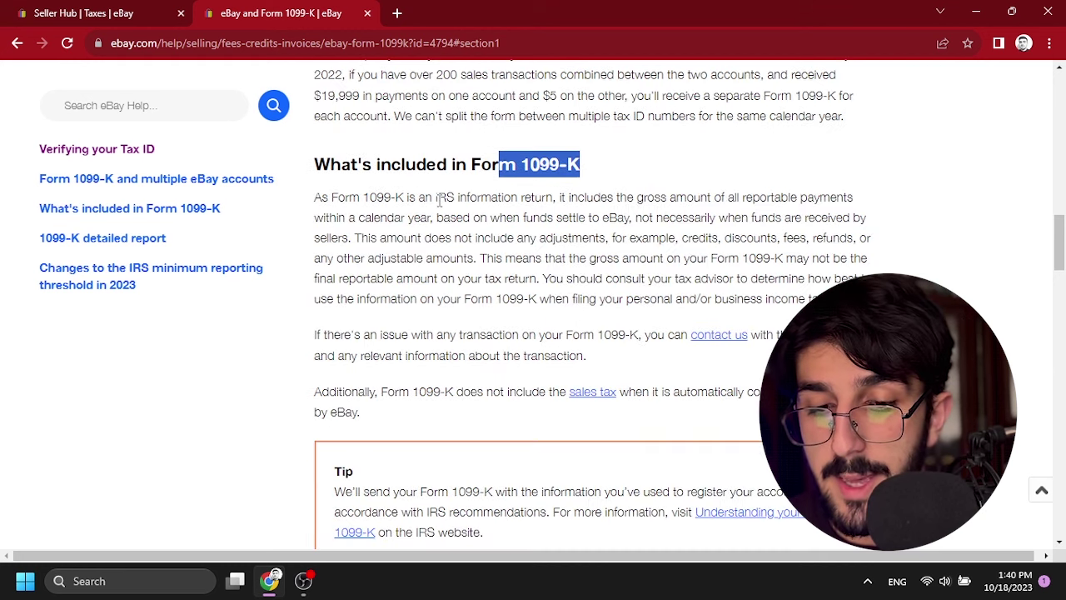
left_click_drag(432, 196, 541, 200)
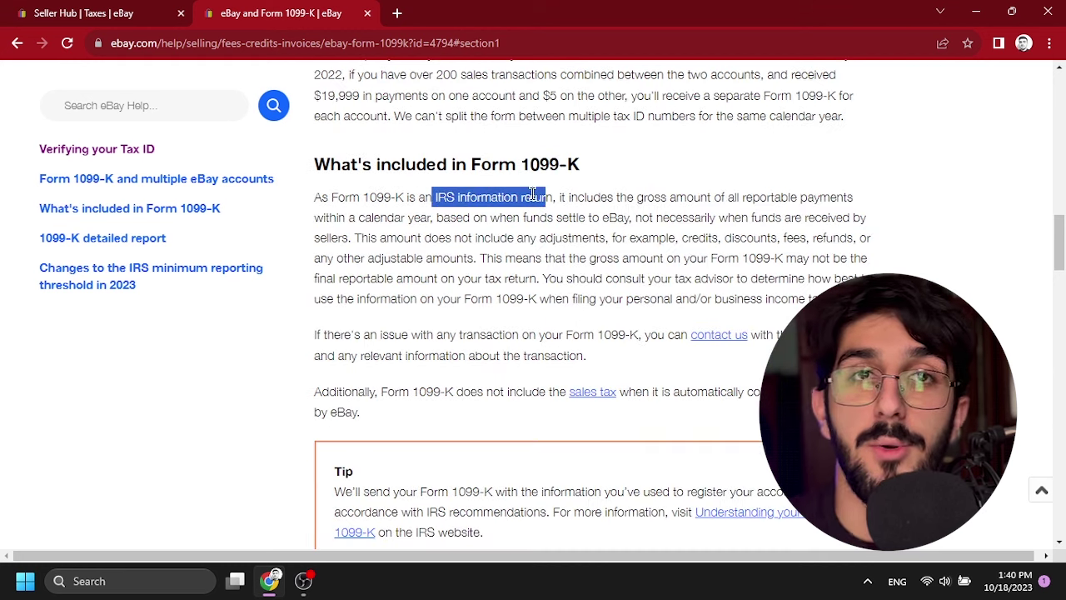
left_click(526, 192)
- Review the Tax ID tip, the multiple-accounts rules and the transaction issue and sales tax notes in the help article again
scroll(520, 200, "up", 2)
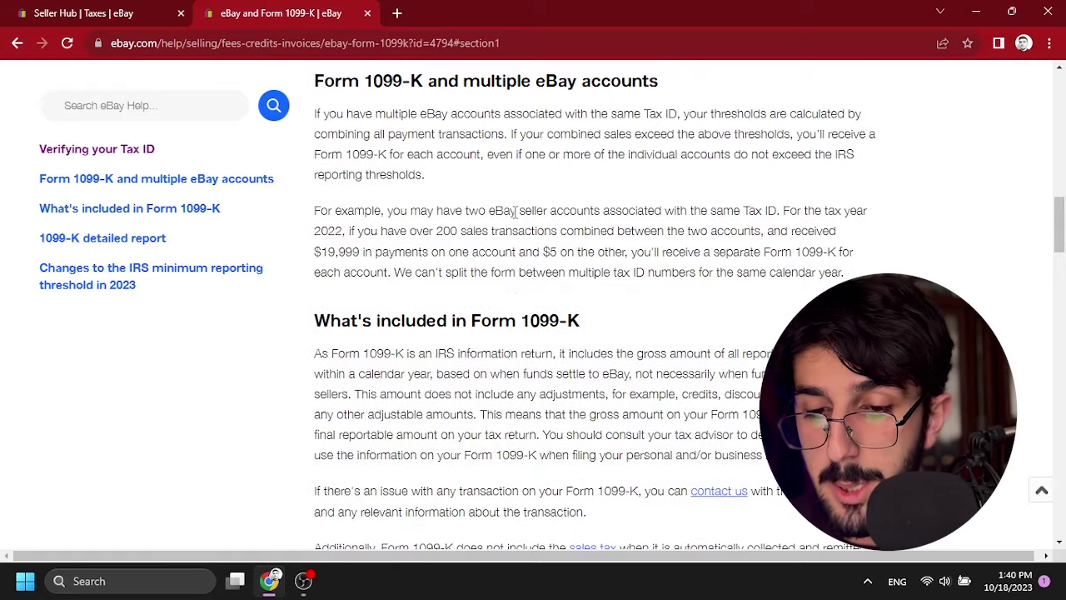
scroll(516, 209, "up", 1)
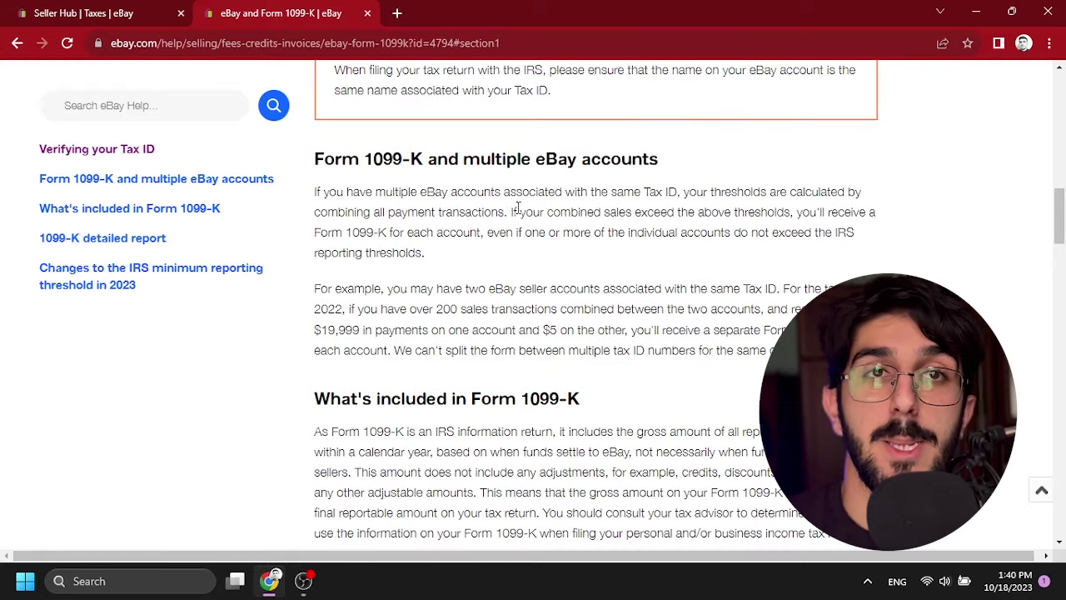
scroll(520, 207, "up", 1)
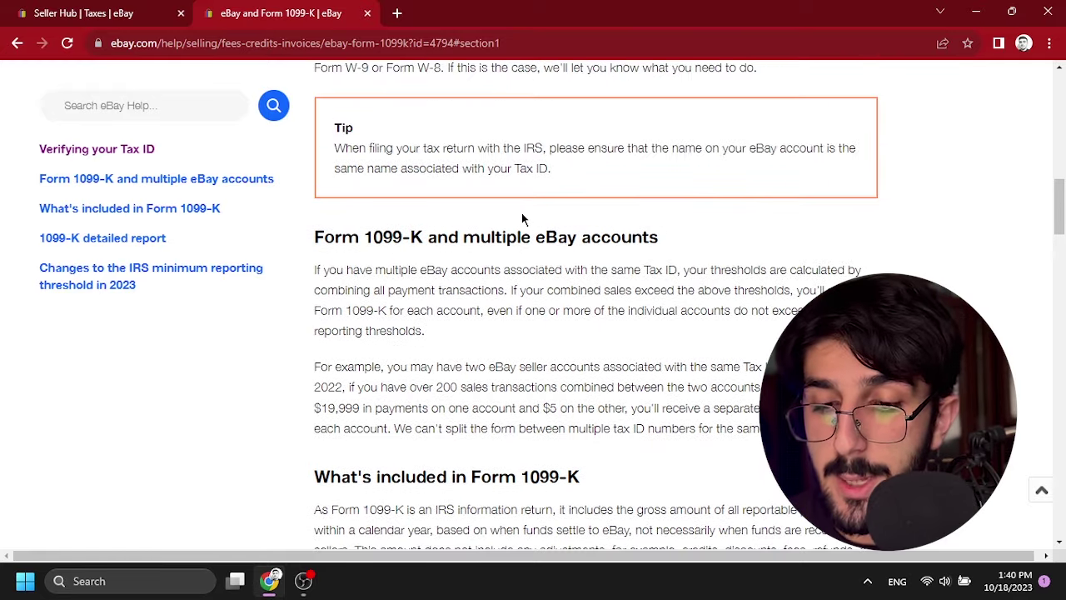
scroll(523, 213, "down", 1)
scroll(522, 212, "up", 3)
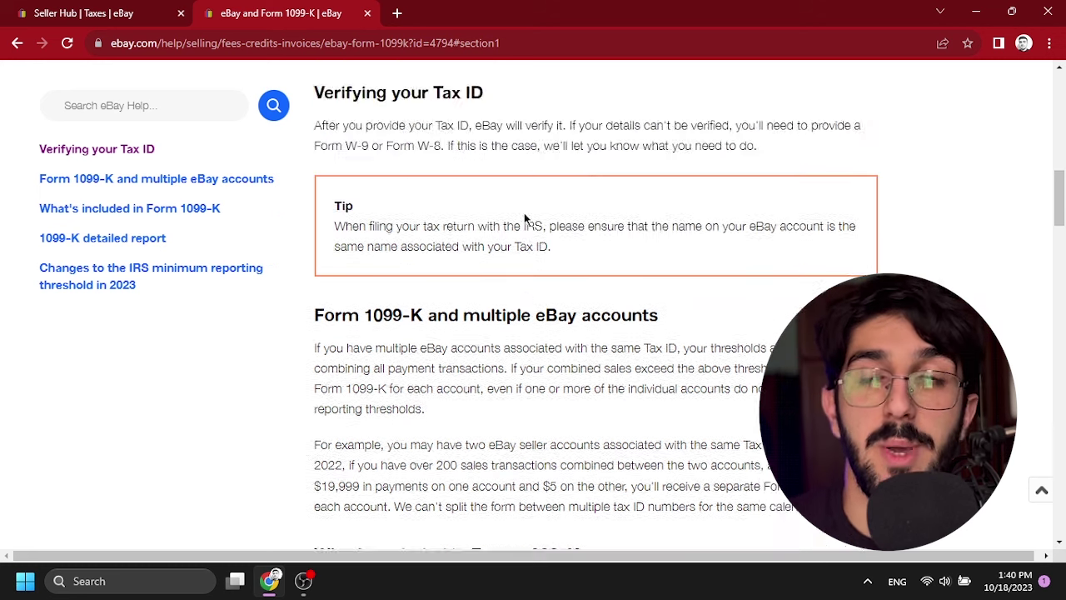
scroll(524, 217, "down", 8)
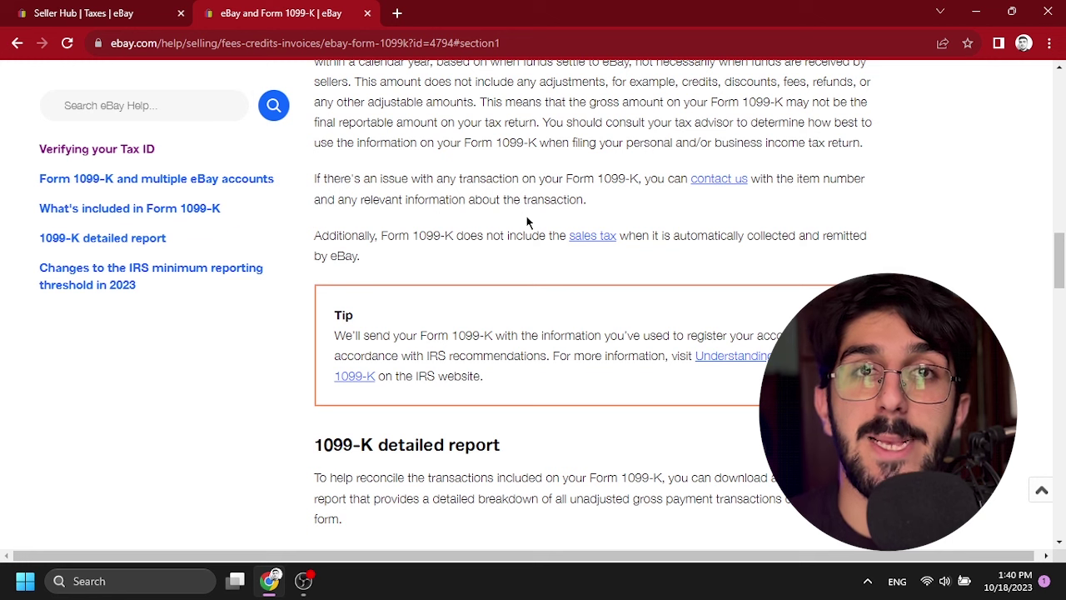
scroll(528, 223, "up", 4)
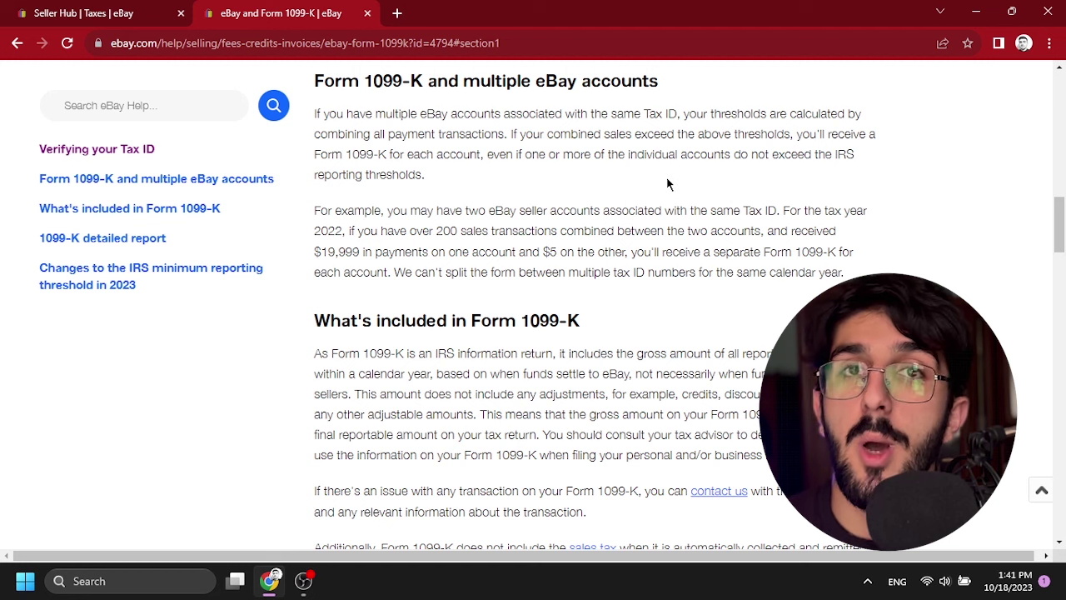
- Open the IRS page "Understanding Your Form 1099-K", read who sends and who gets the form, and close the page
scroll(670, 182, "down", 5)
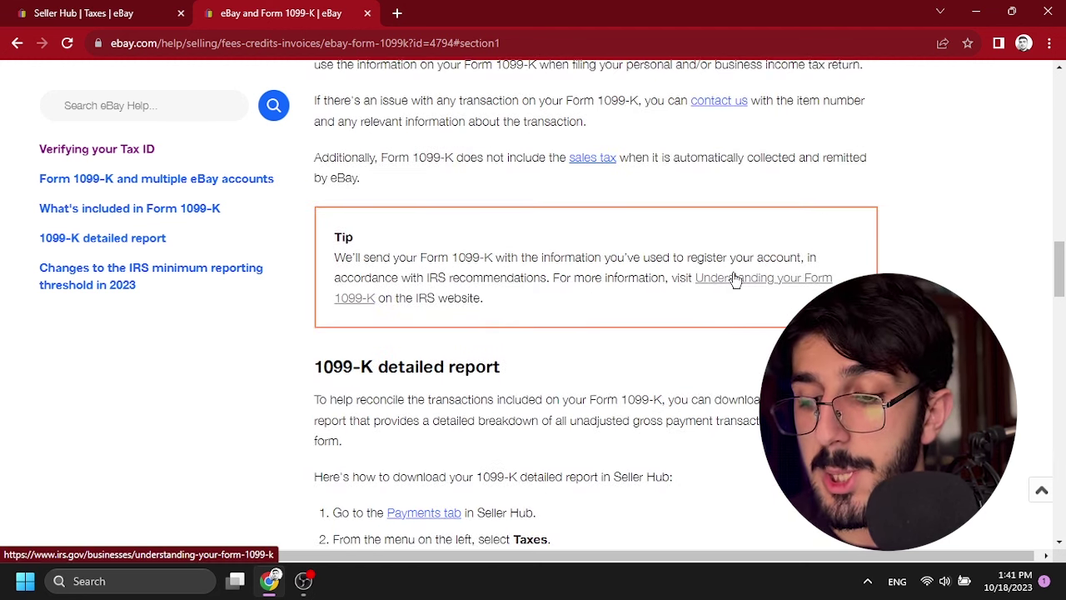
left_click(733, 277)
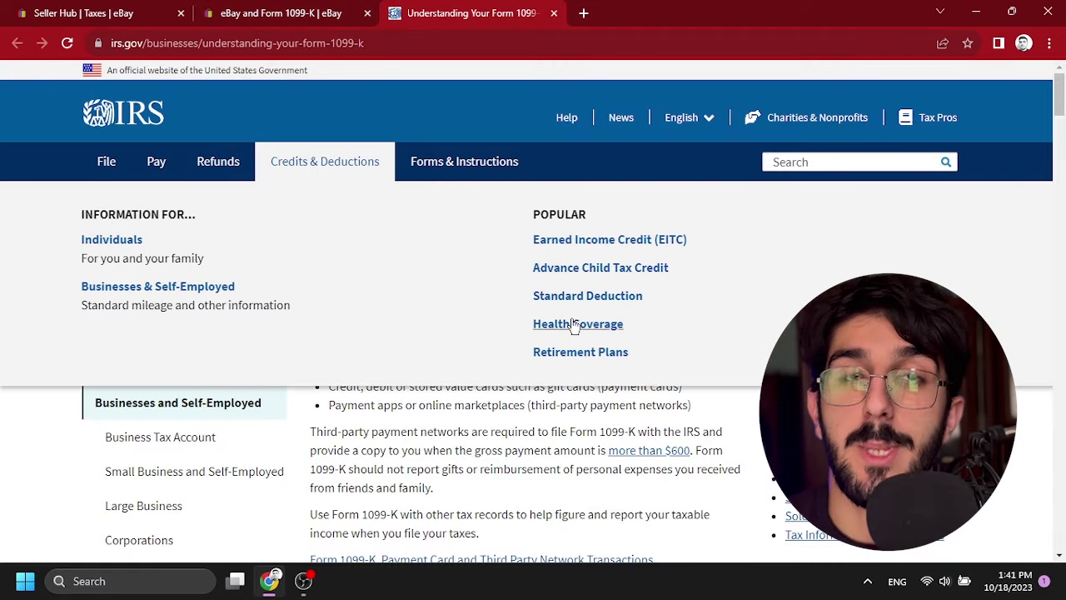
scroll(583, 375, "down", 2)
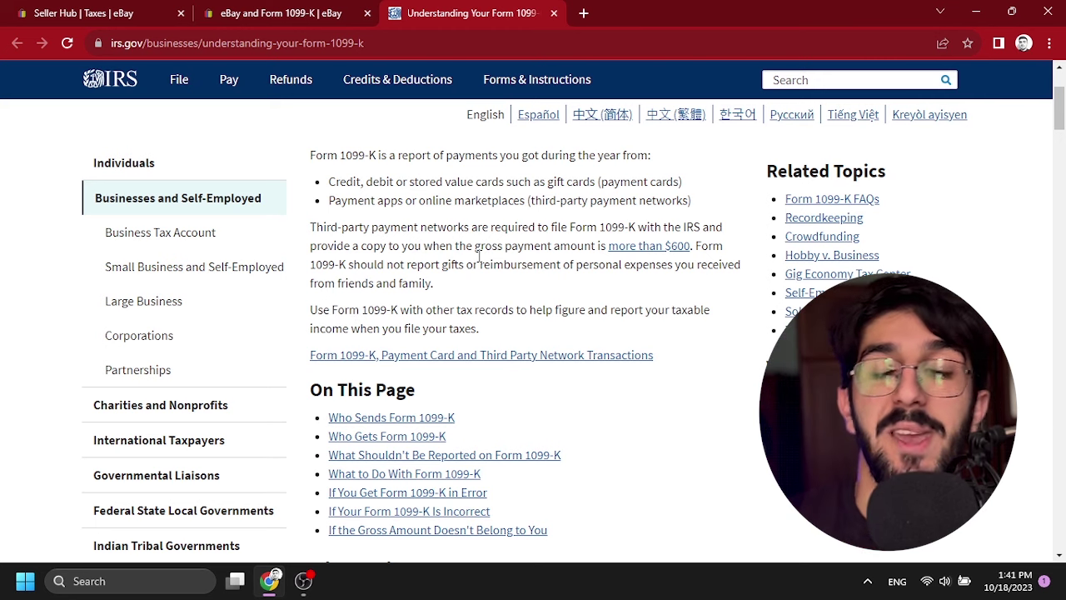
scroll(472, 275, "down", 4)
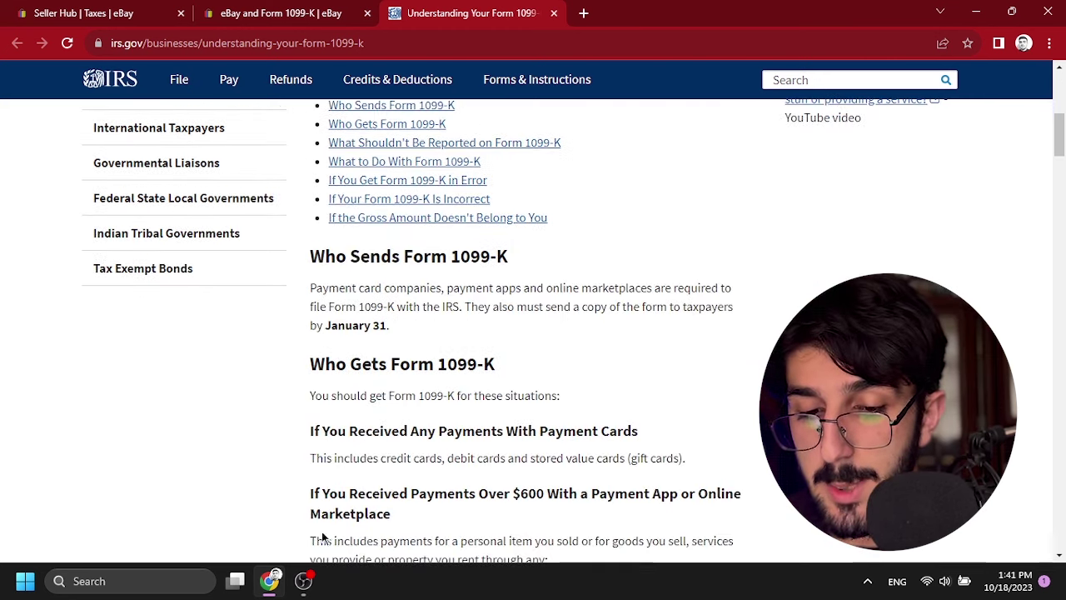
scroll(452, 374, "down", 5)
scroll(458, 362, "up", 4)
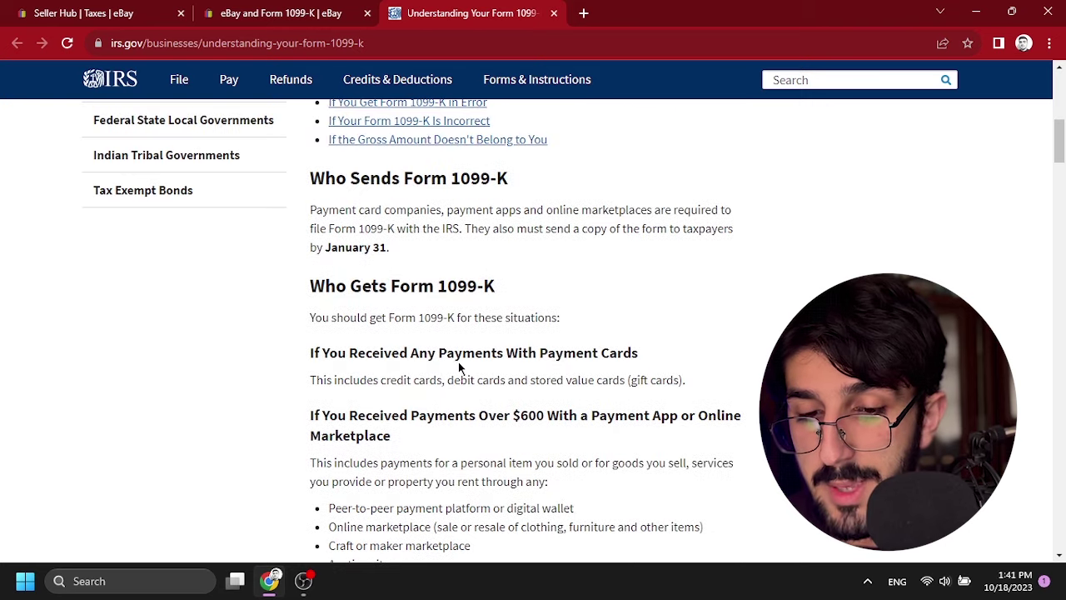
scroll(459, 361, "down", 5)
left_click(553, 13)
- Read the Seller Hub instructions for downloading the 1099-K detailed report, and close the help article to return to the Taxes page
scroll(509, 192, "down", 2)
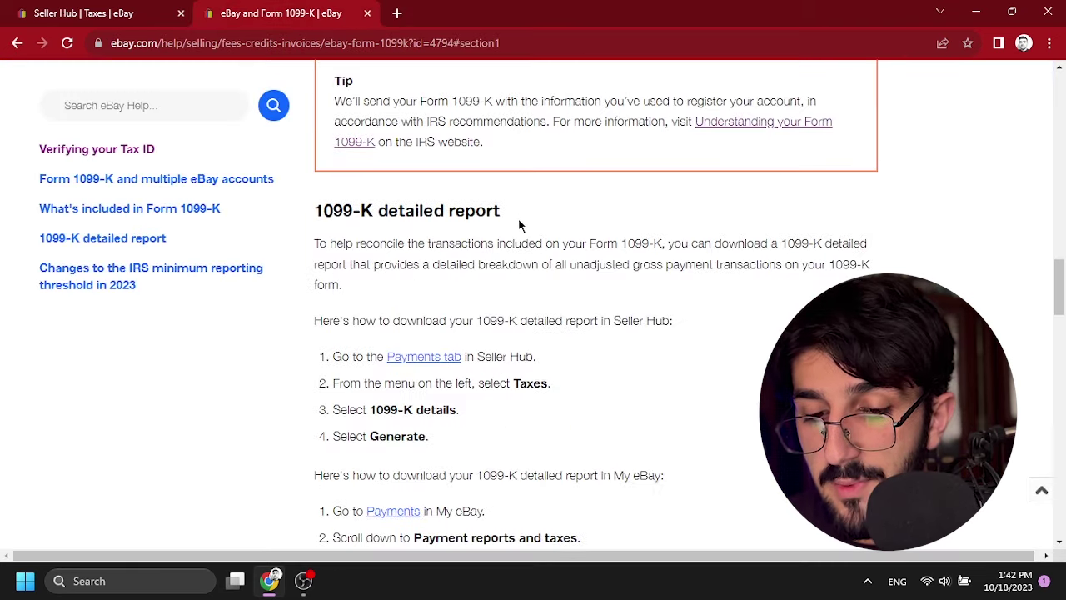
scroll(516, 219, "down", 1)
left_click_drag(454, 334, 366, 333)
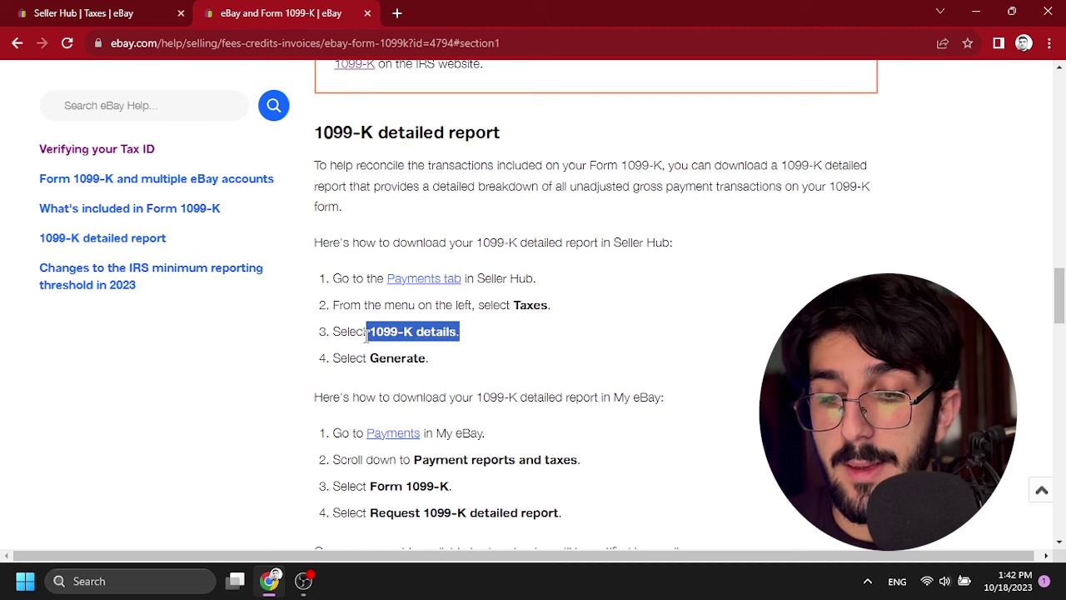
left_click(366, 15)
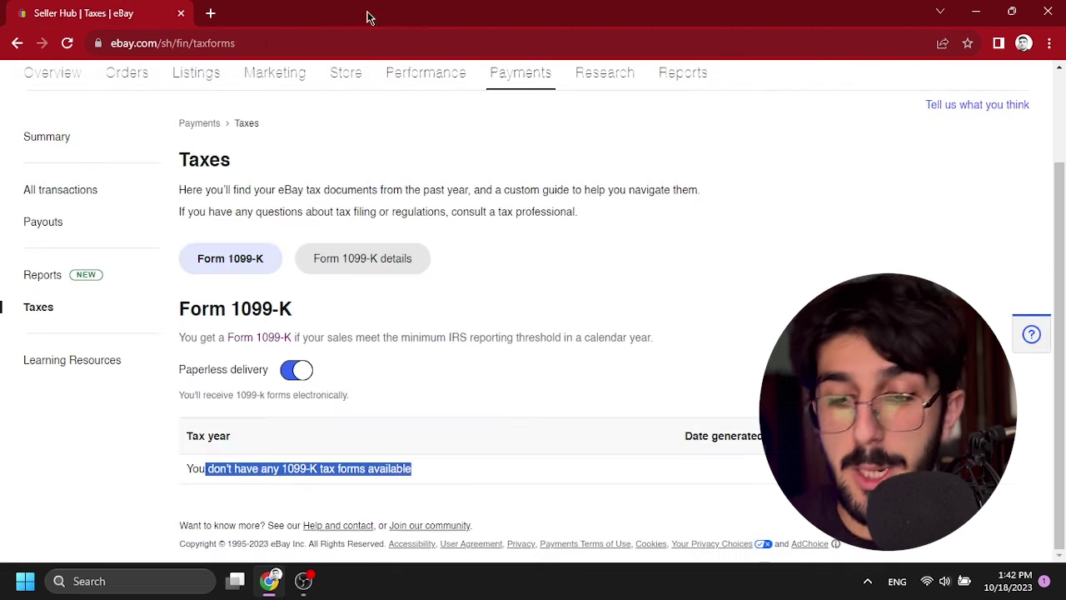
- Open the Form 1099-K details view on the Taxes page and check its document list for available reports
left_click(355, 268)
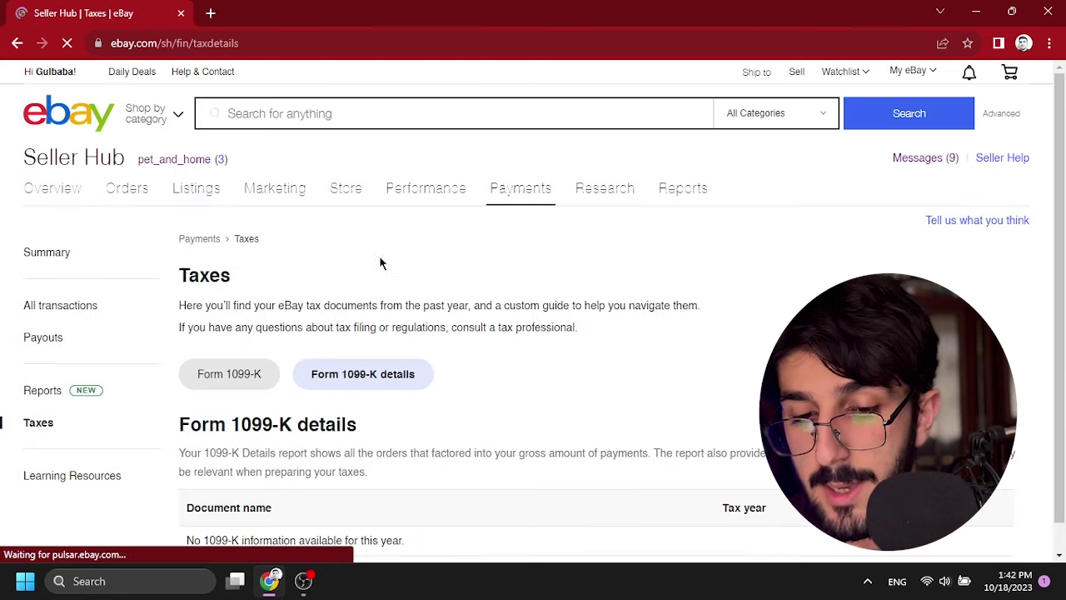
scroll(454, 250, "down", 2)
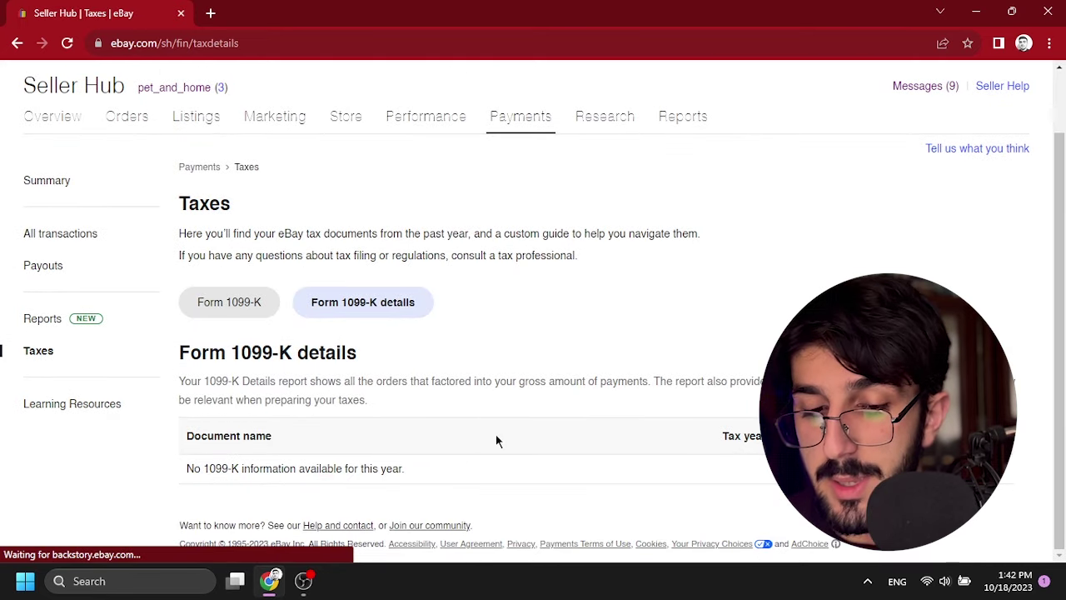
left_click_drag(288, 441, 198, 436)
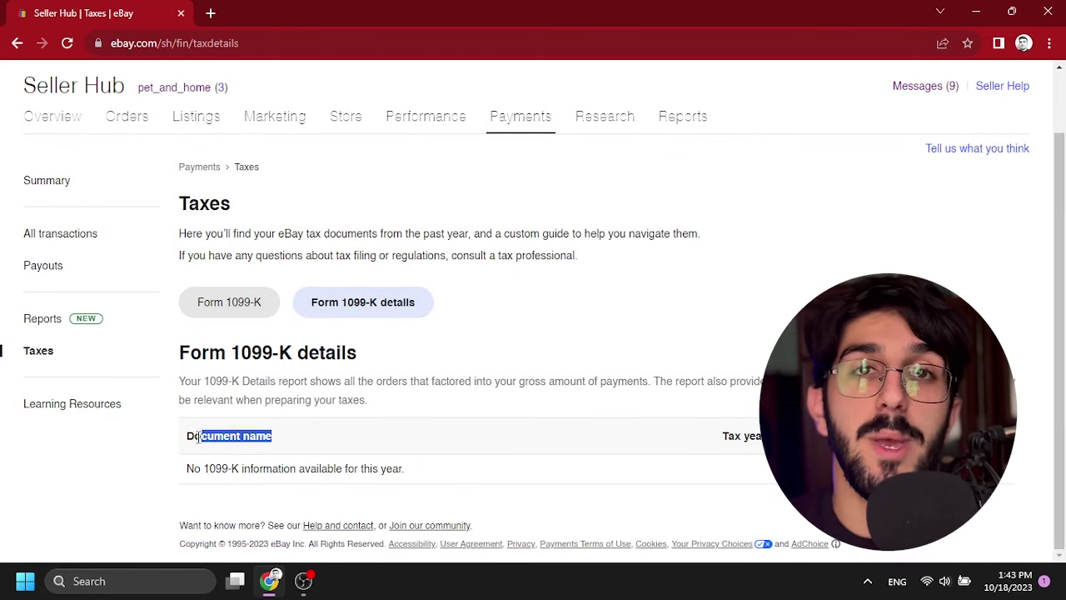
left_click_drag(187, 472, 408, 465)
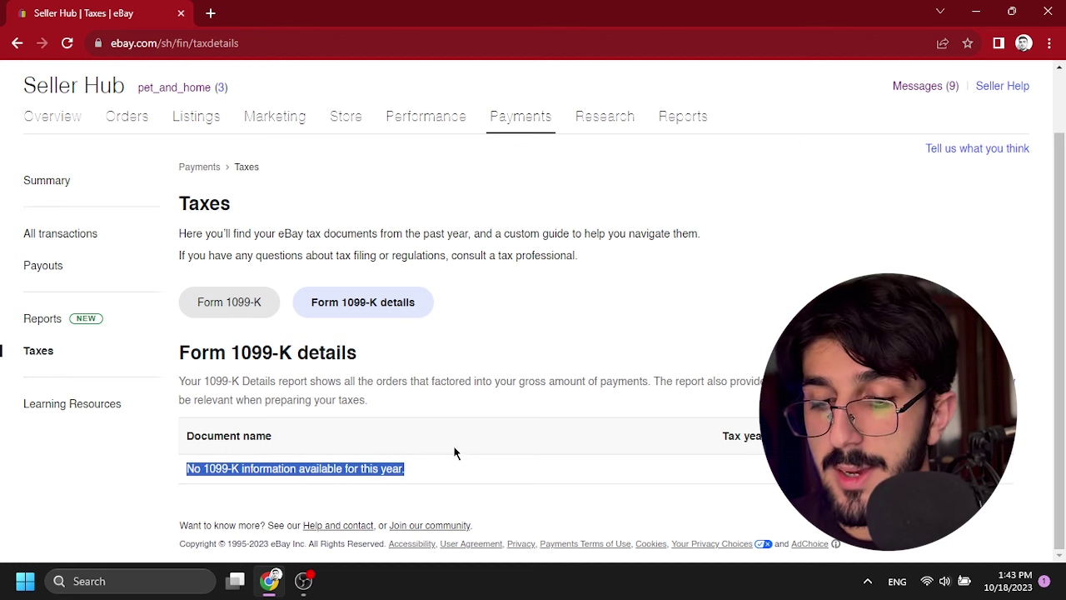